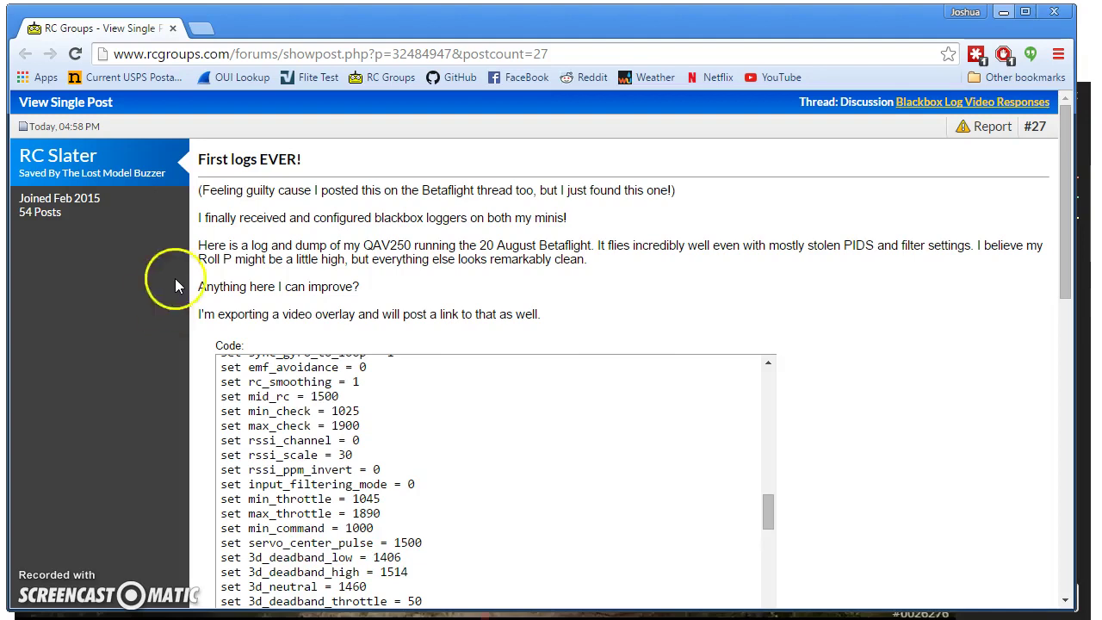
Read the forum post's questions about 1:1 versus 1:2 logging and the Gyro_LPF and Gyro cut Hz settings.
scroll(812, 246, down, 6)
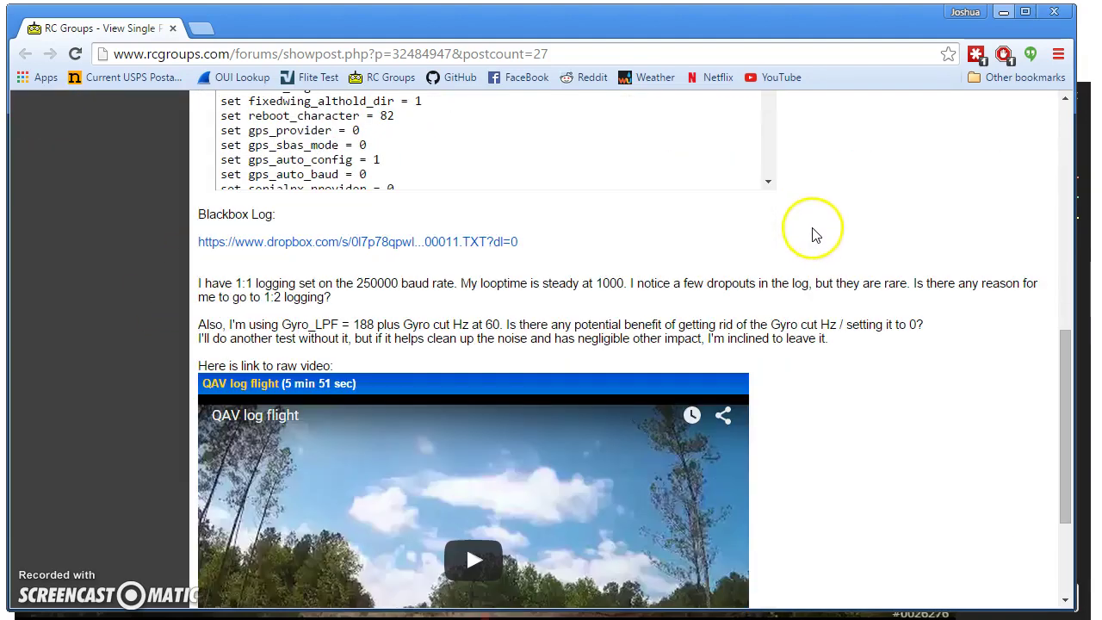
click(198, 283)
drag(199, 283, 545, 303)
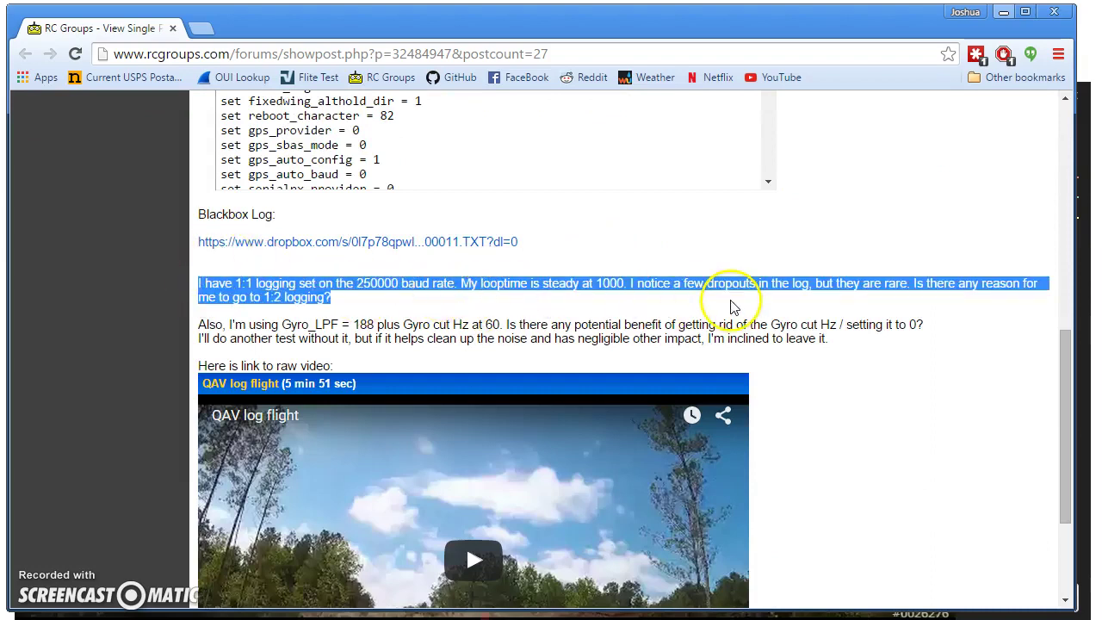
click(610, 294)
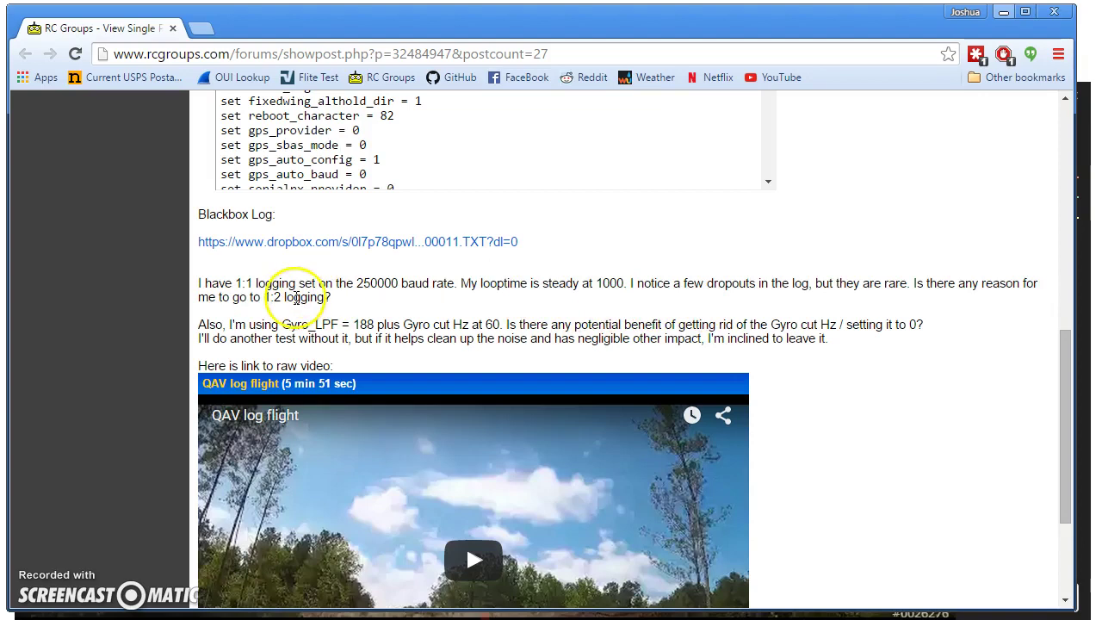
drag(263, 297, 336, 300)
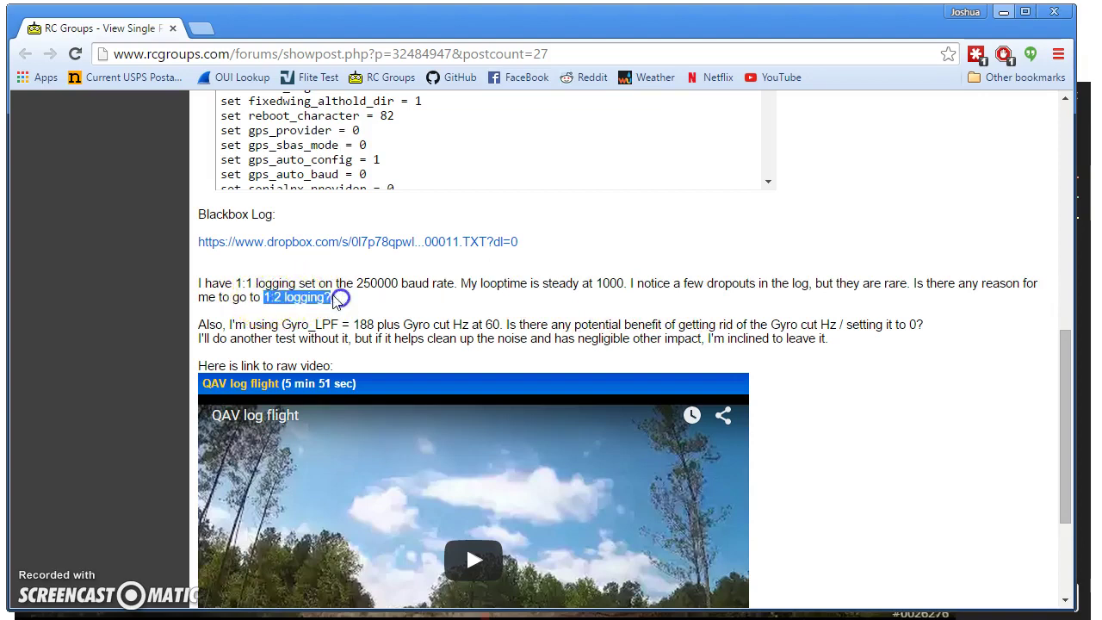
click(337, 298)
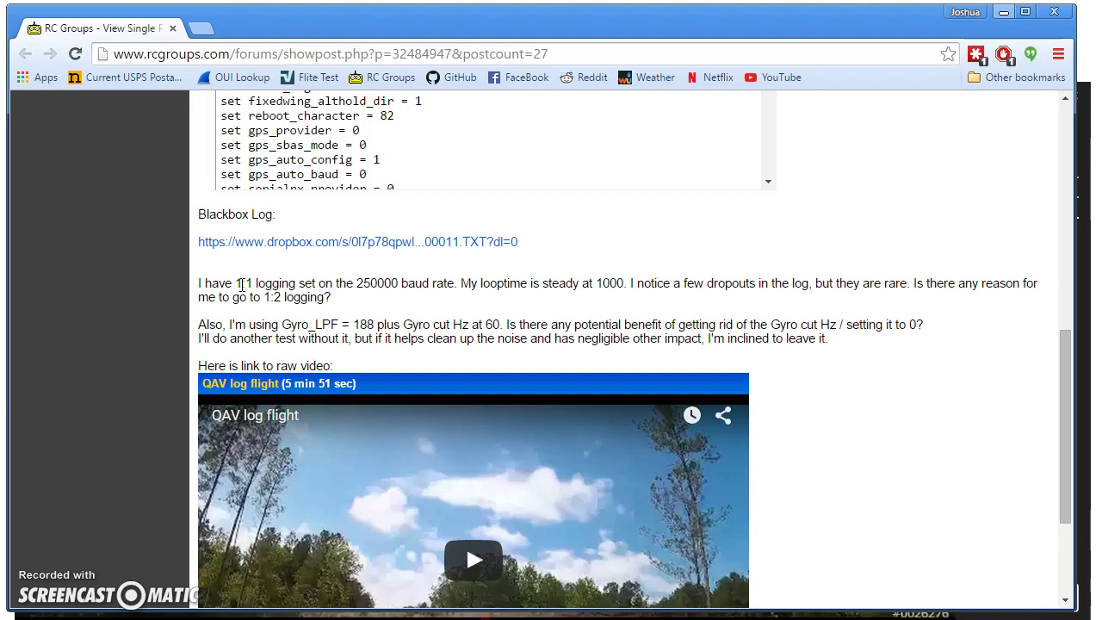
drag(353, 324, 798, 325)
triple_click(368, 321)
click(903, 348)
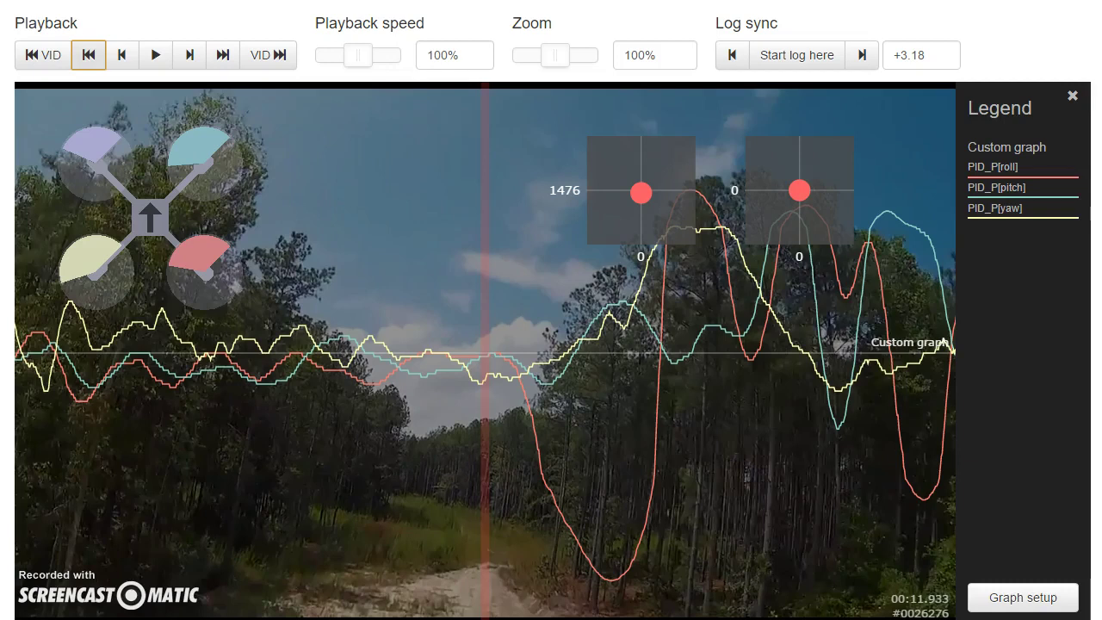
In the Blackbox log viewer, replace the custom PID_P graph with the predefined Gyros graph and save the graph setup.
click(1020, 604)
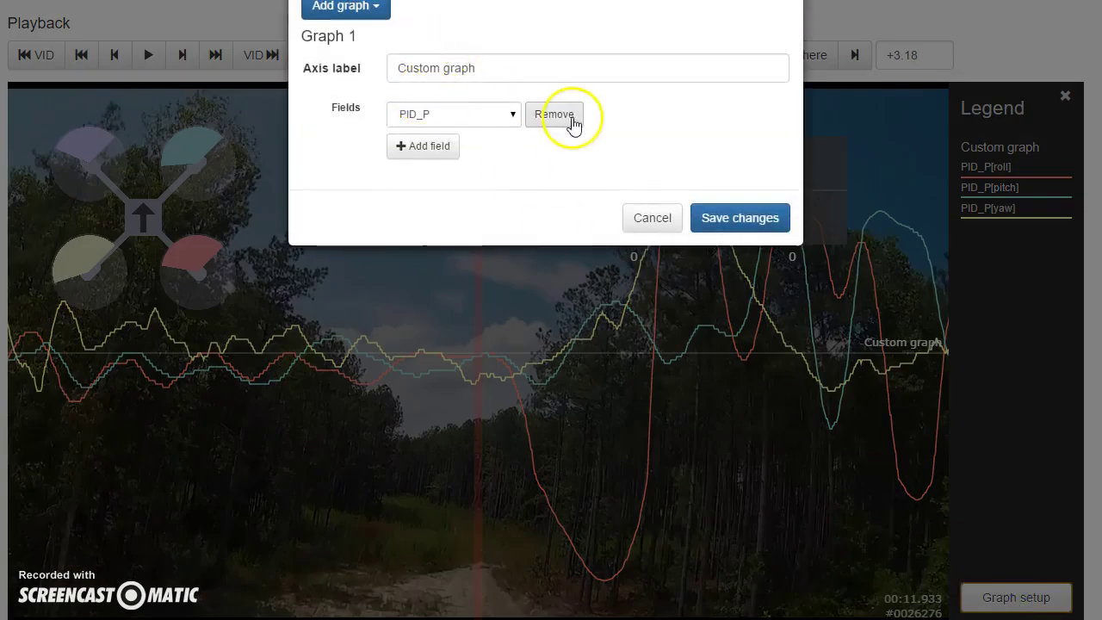
click(561, 113)
click(351, 8)
click(353, 98)
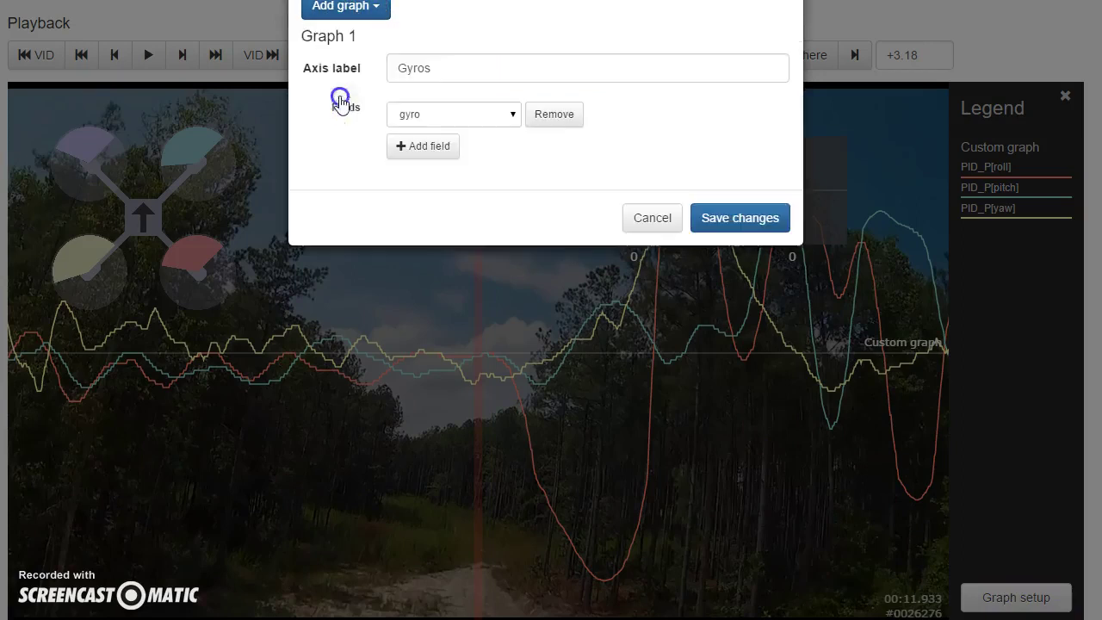
click(740, 216)
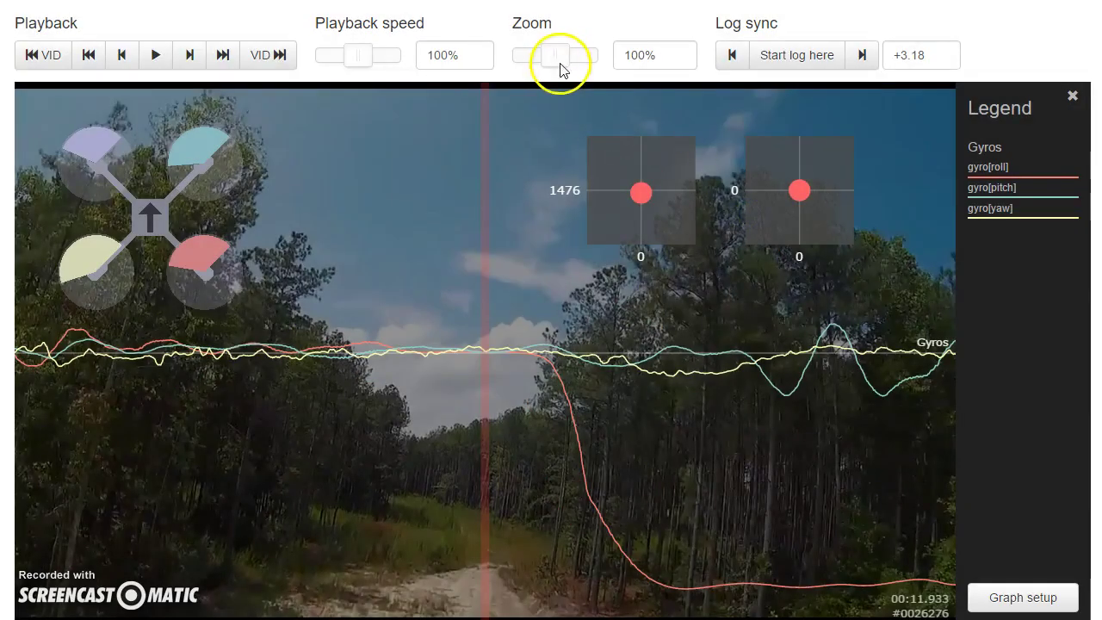
Set the graph zoom to 10% and examine the gyro roll, pitch and yaw traces across the first 20 seconds.
drag(552, 65, 508, 57)
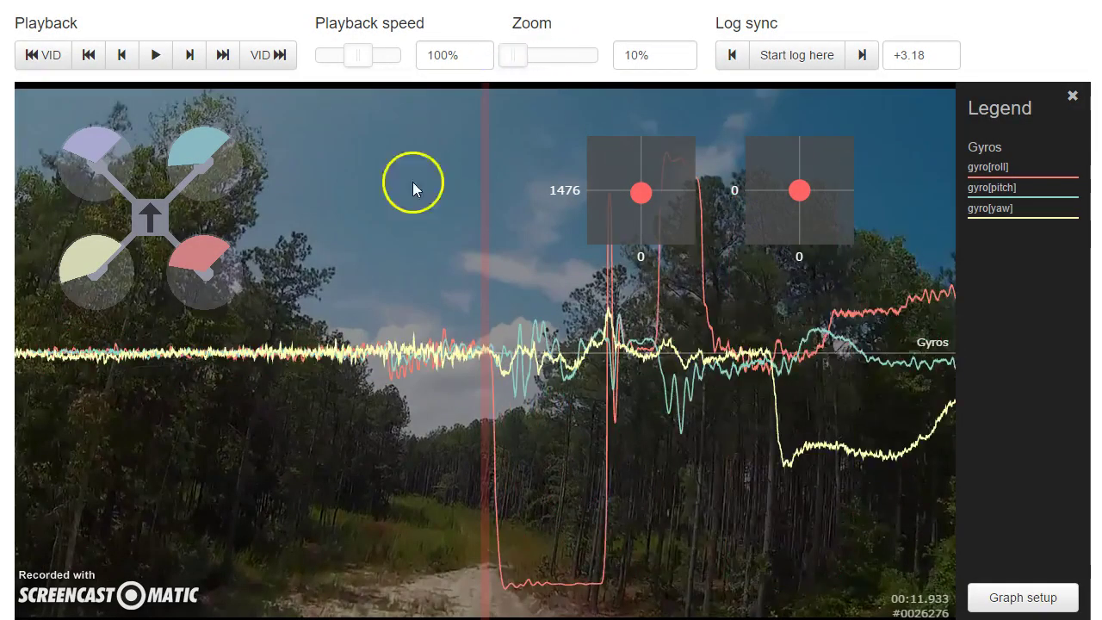
drag(544, 311, 474, 388)
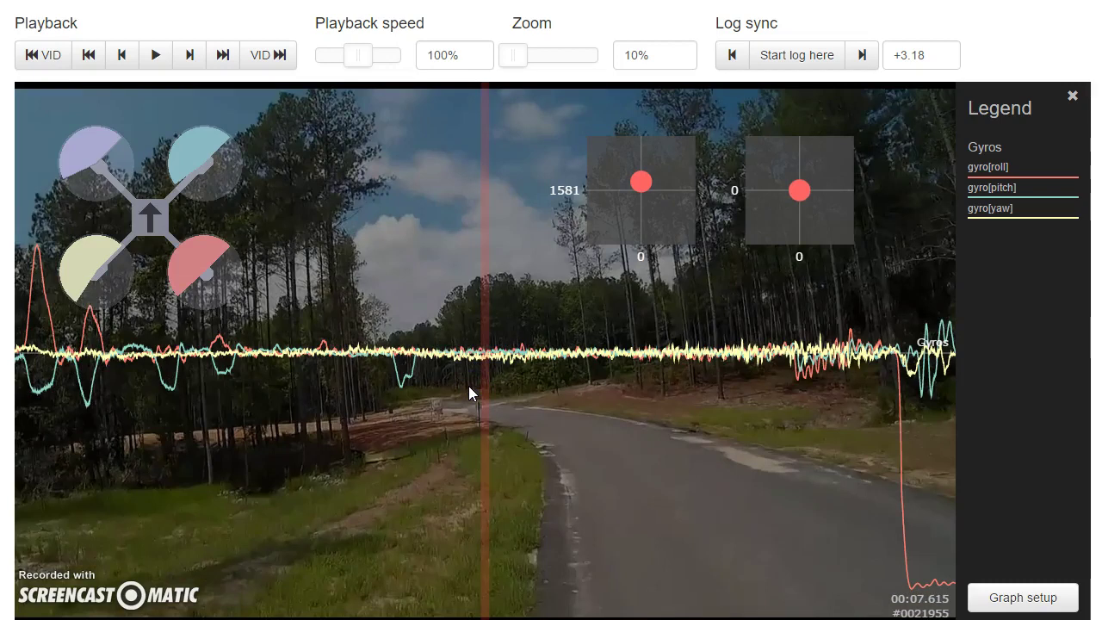
drag(614, 401, 565, 459)
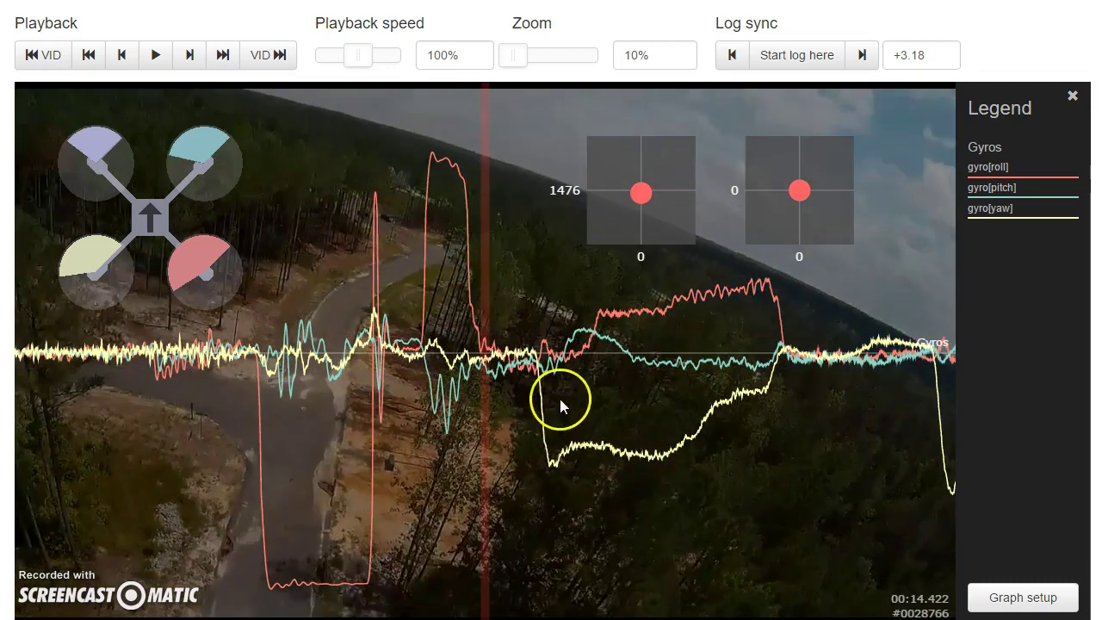
drag(560, 400, 561, 400)
drag(645, 406, 343, 401)
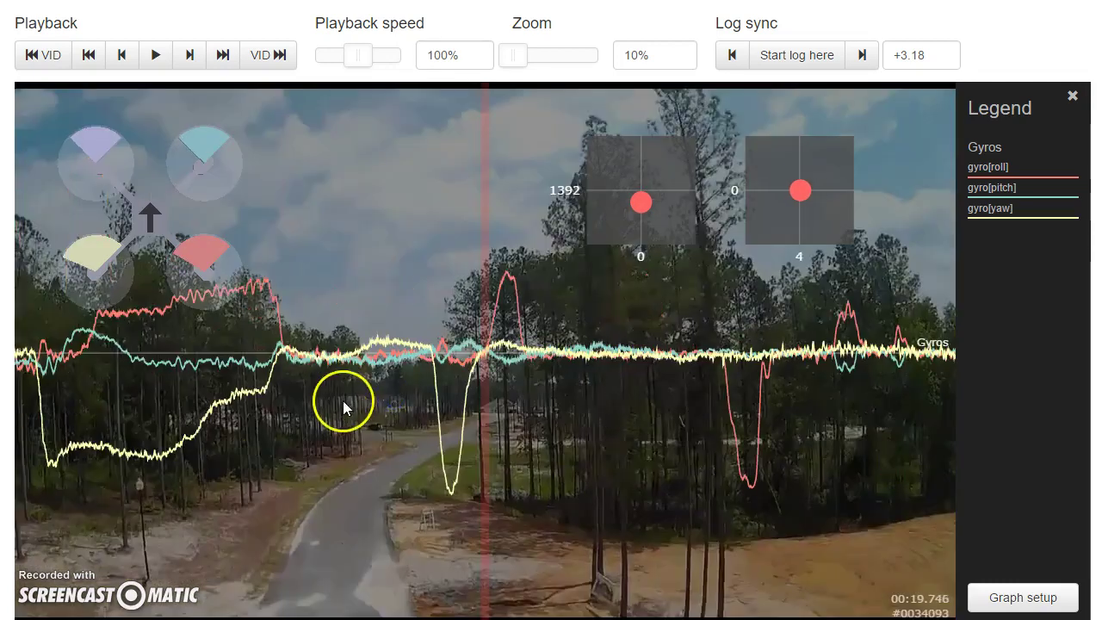
Return to the start of the log and examine the gyro traces over the first 5 seconds.
click(89, 54)
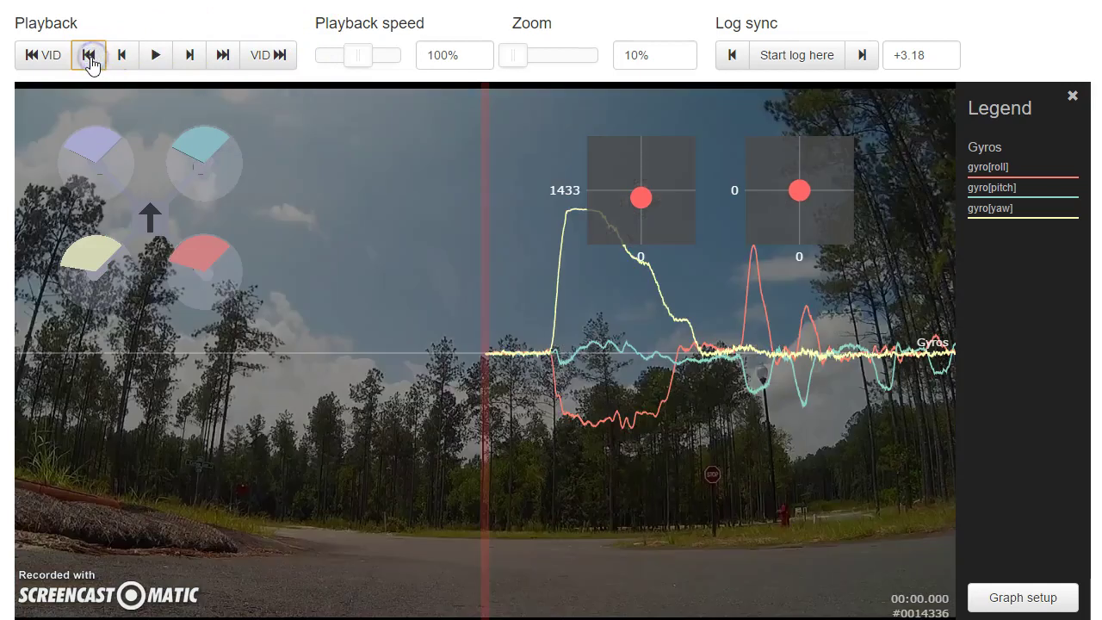
click(755, 509)
click(451, 366)
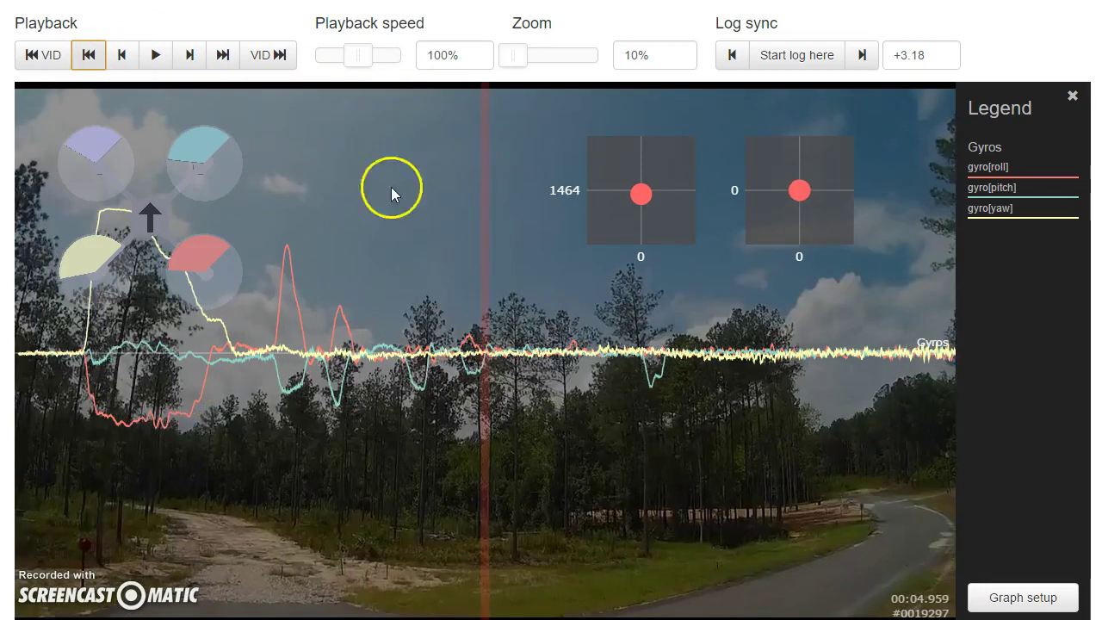
Switch to another flight log in the file and examine its gyro noise around 9.5 seconds.
click(290, 10)
click(482, 456)
click(663, 480)
drag(572, 471, 455, 455)
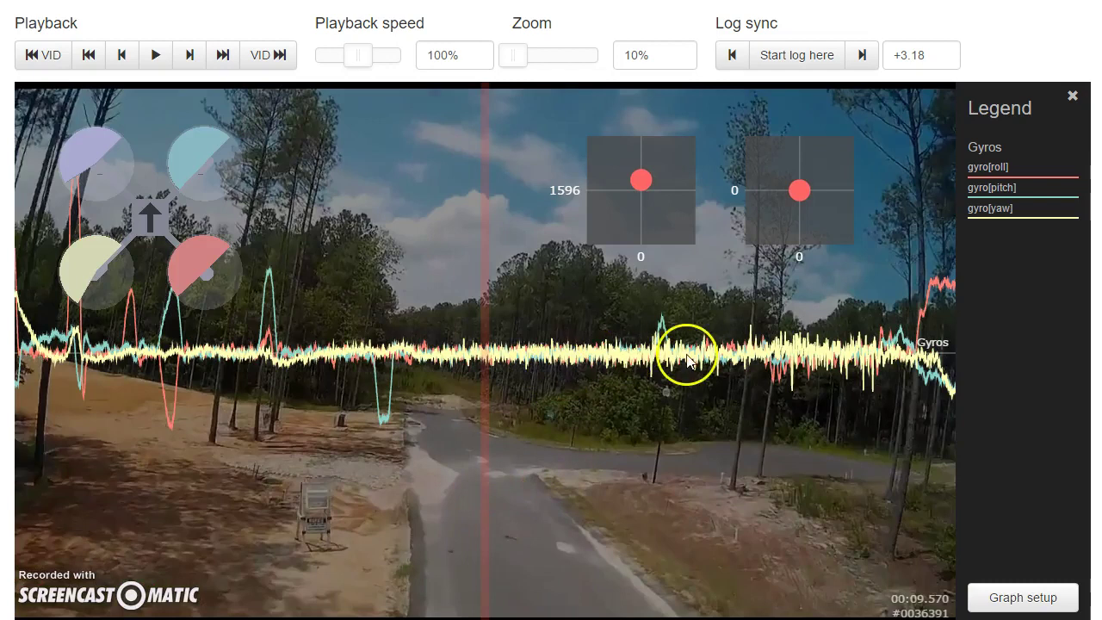
Load log 9/9 (00:48 - 02:42) and examine its gyro traces between about 11 and 14 seconds.
click(259, 1)
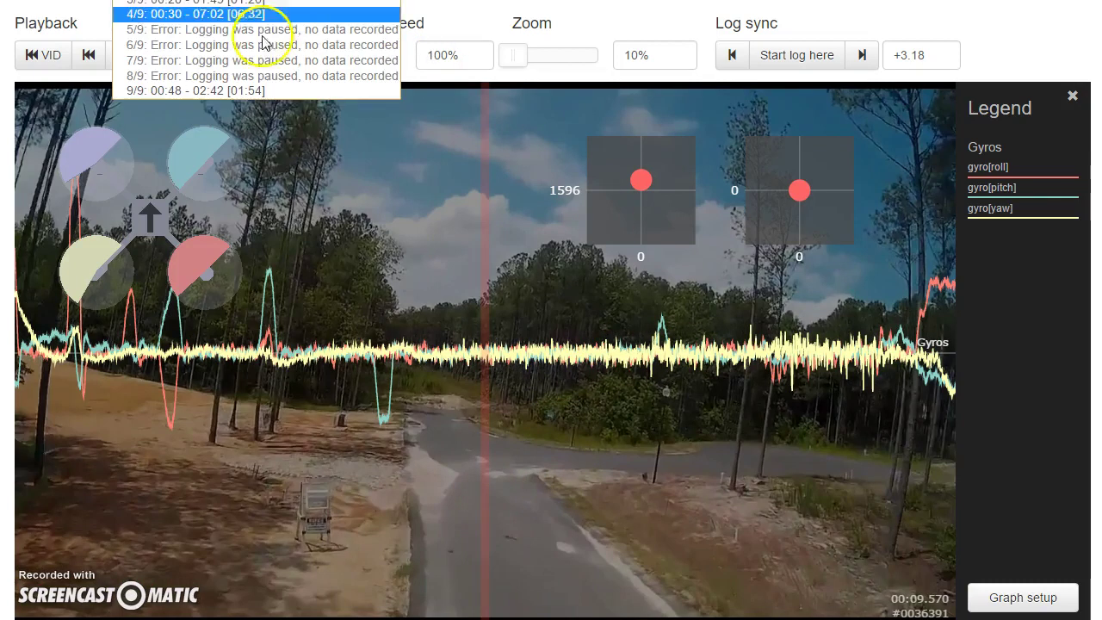
click(250, 90)
drag(801, 485, 589, 467)
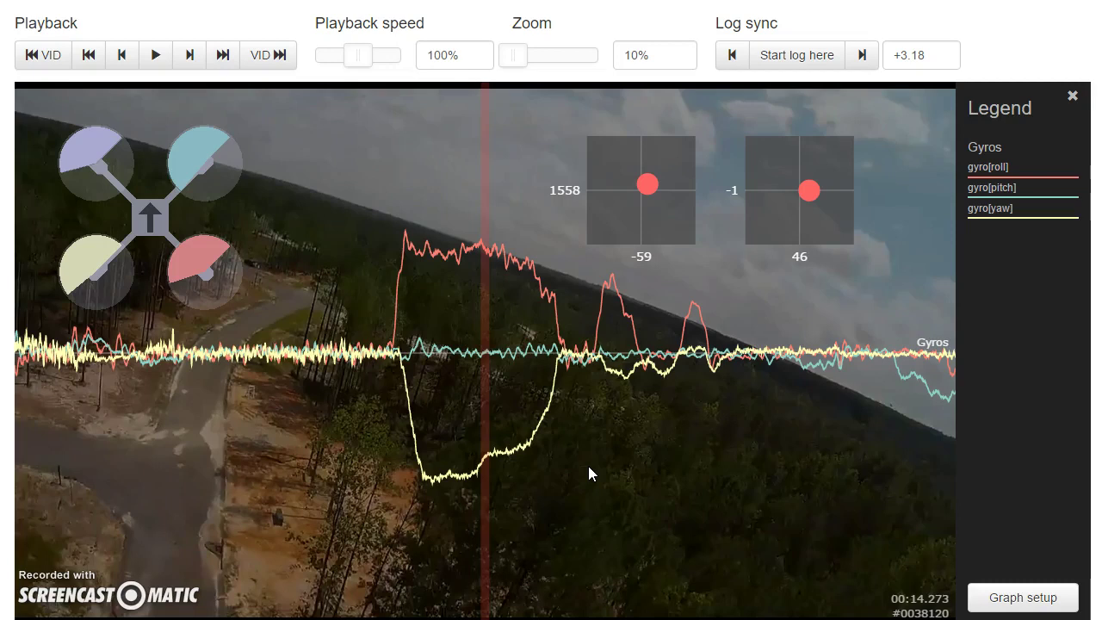
drag(746, 488, 433, 482)
drag(633, 487, 1065, 484)
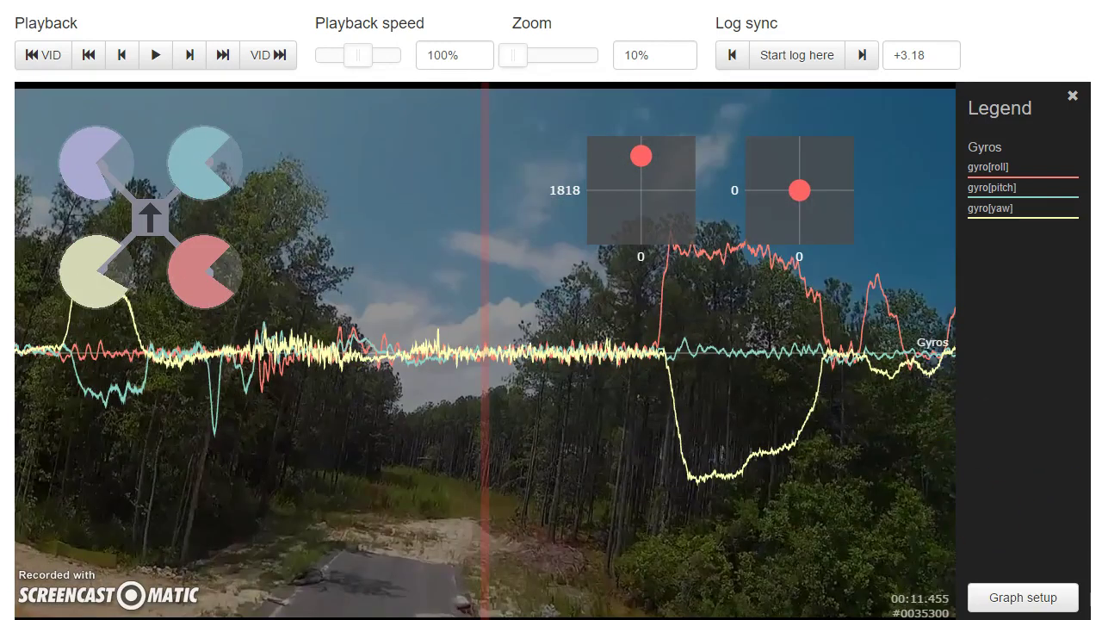
Replace the Gyros graph with the predefined Gyro + PID roll graph and save the graph setup.
click(1022, 597)
click(558, 120)
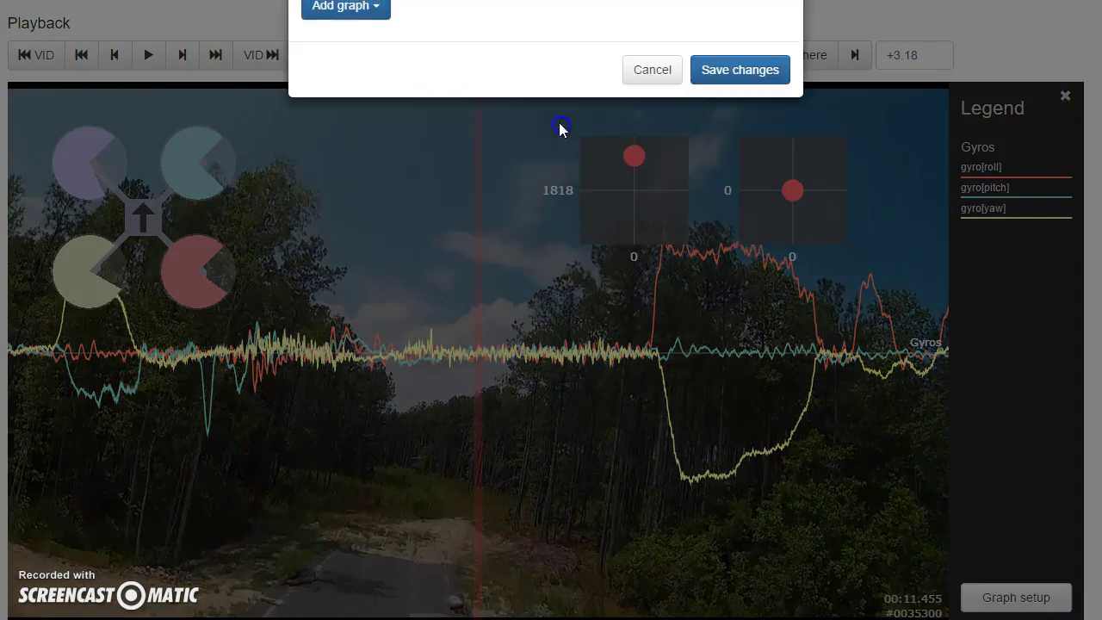
click(344, 11)
click(364, 142)
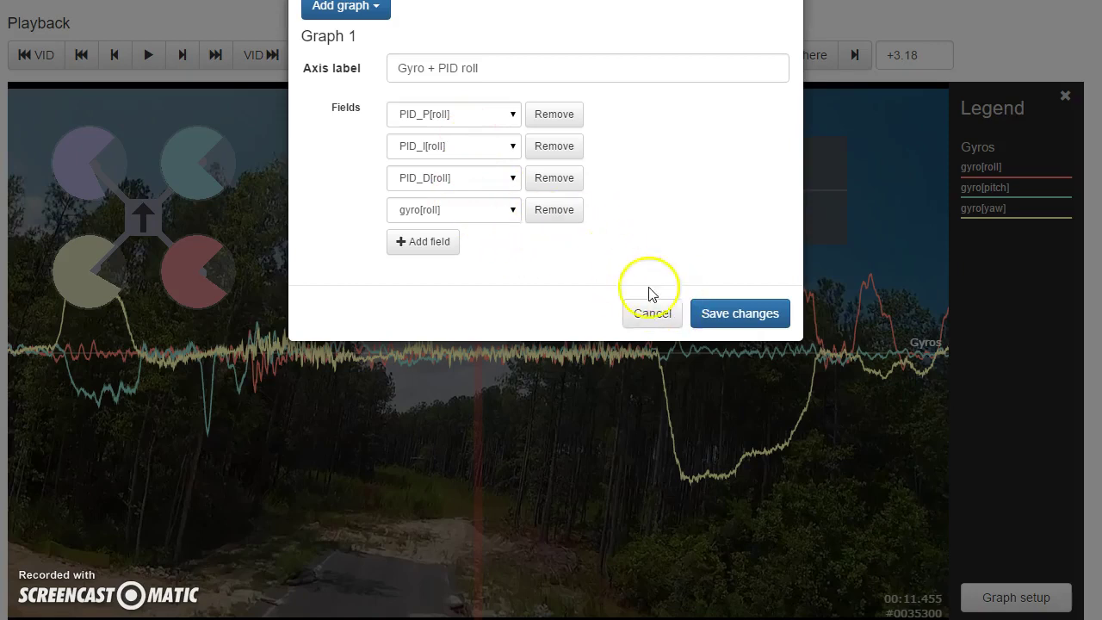
click(711, 315)
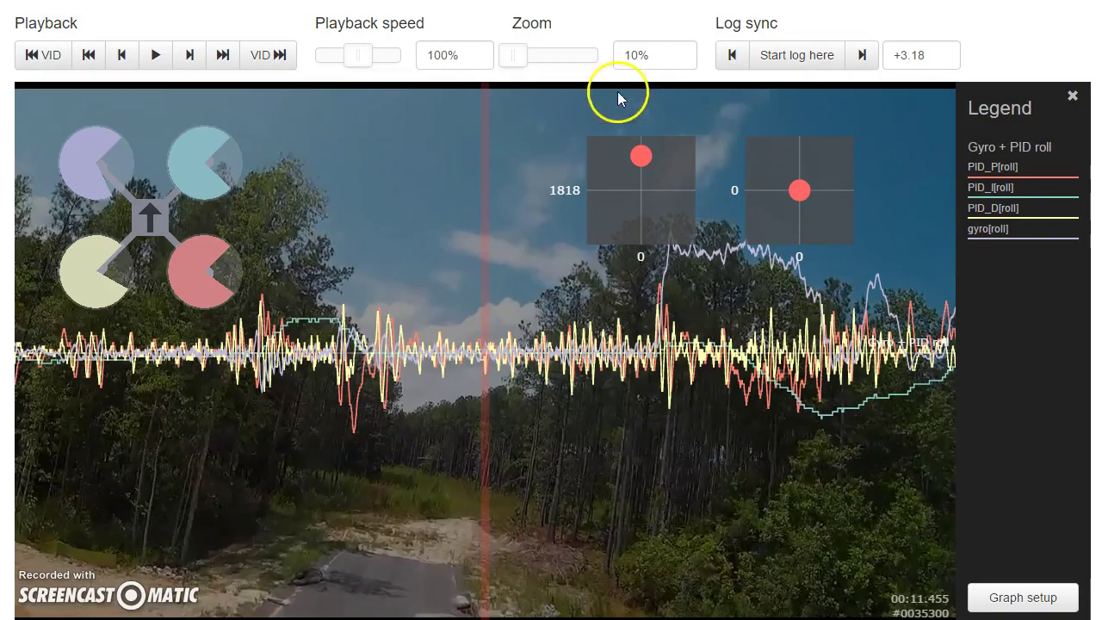
Examine the roll PID and gyro traces between about 3 and 7 seconds at 100% zoom, then at 10% zoom.
drag(515, 55, 552, 60)
drag(369, 457, 1018, 435)
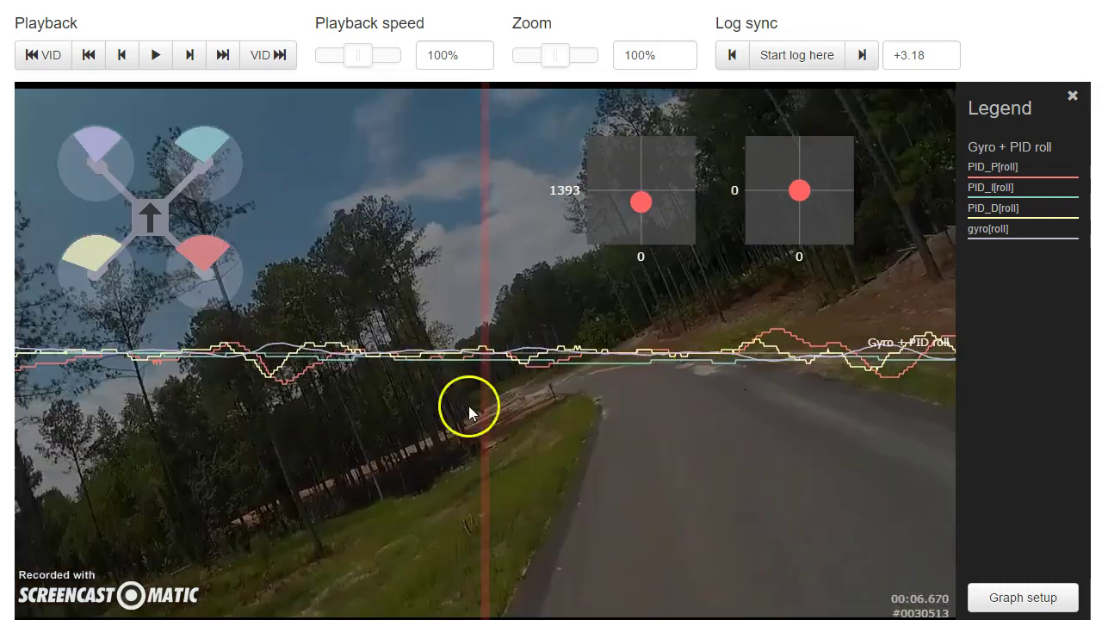
drag(469, 408, 1015, 456)
drag(195, 498, 1004, 473)
drag(288, 512, 178, 482)
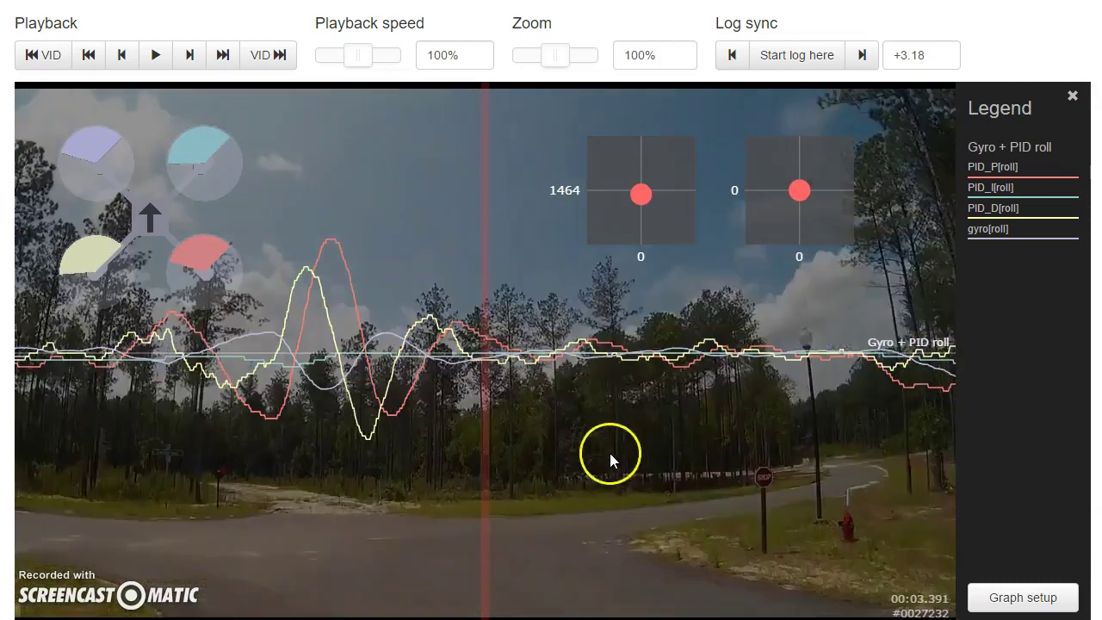
click(331, 448)
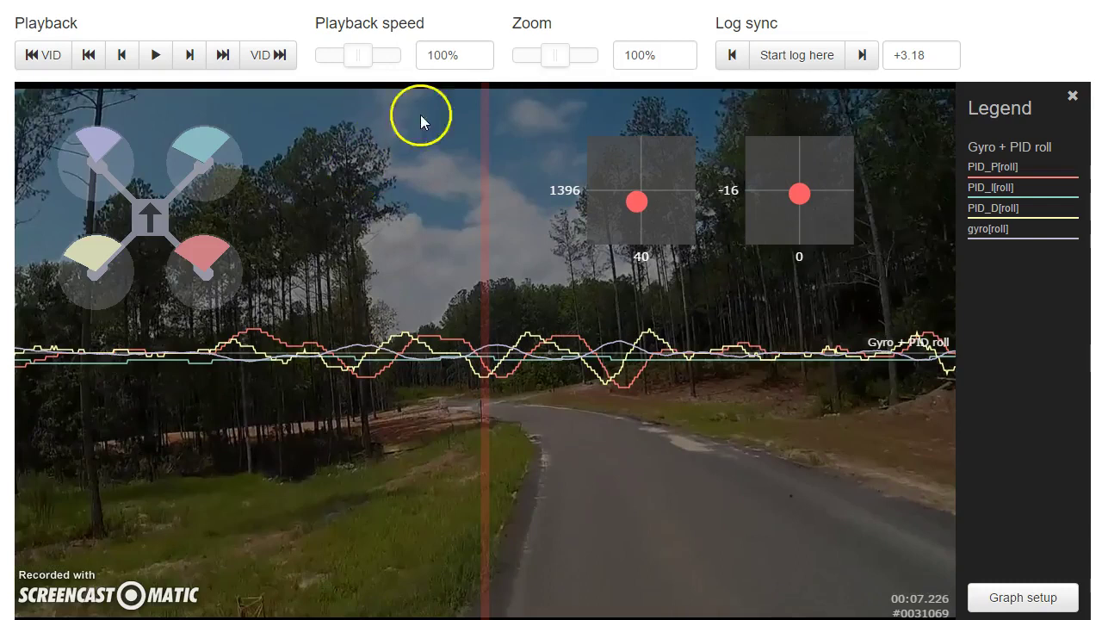
drag(555, 55, 520, 63)
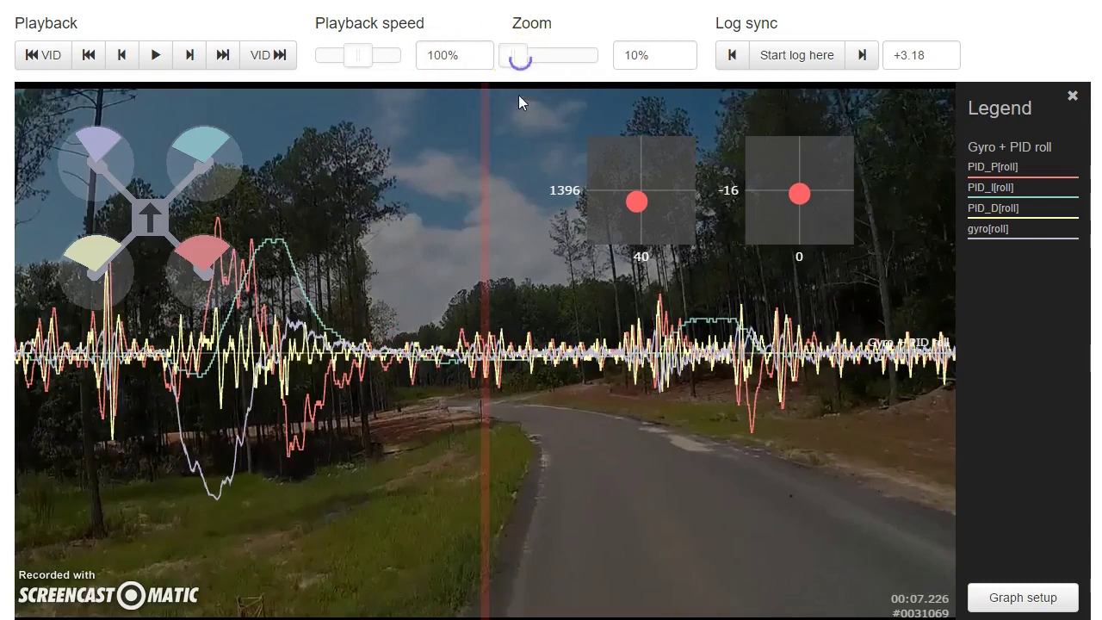
mouse_move(427, 474)
mouse_down()
mouse_move(745, 473)
mouse_move(443, 470)
mouse_up()
Switch back to the flight log viewed first and move playback to about 11.6 seconds, just before the roll flip.
click(207, 2)
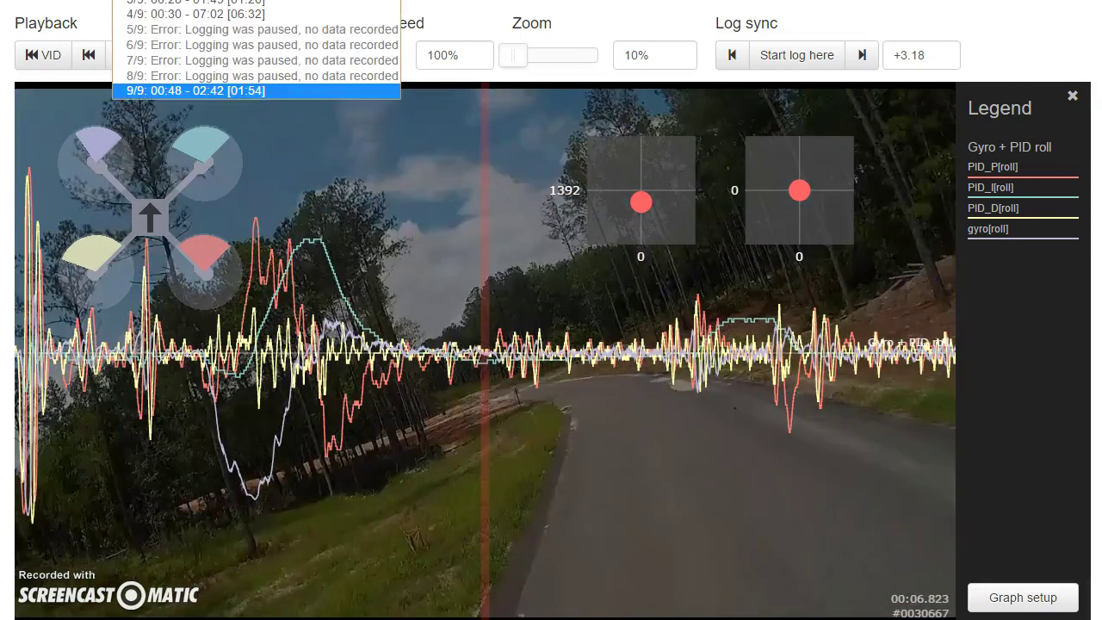
click(209, 10)
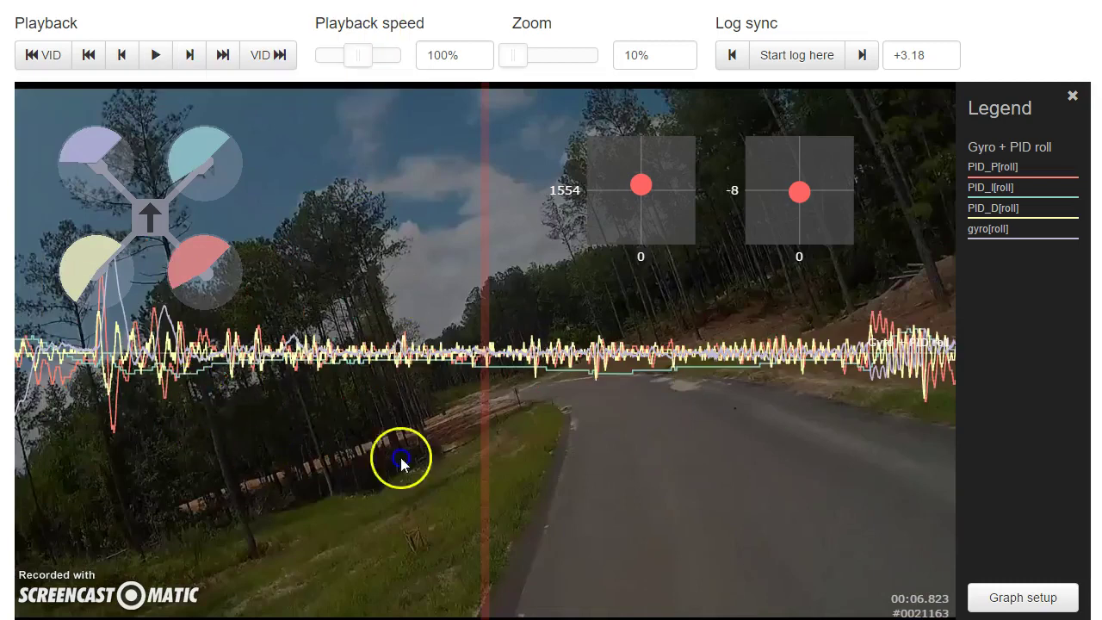
drag(562, 466, 325, 451)
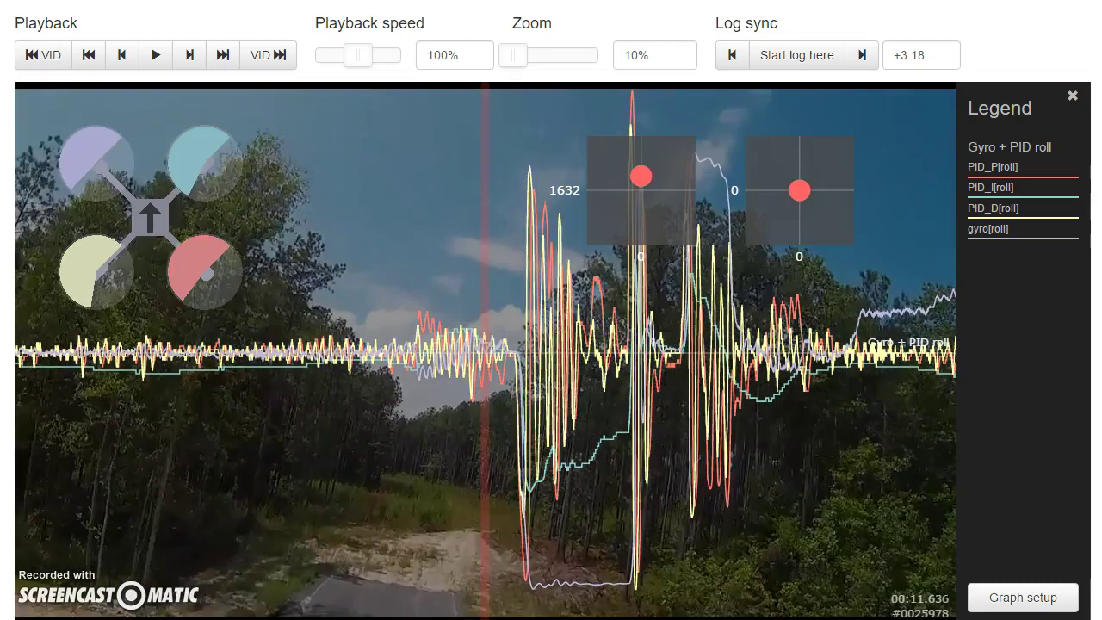
Set the graph zoom to 80% and examine the roll PID and gyro traces from the flip's start to about 12.1 seconds.
drag(517, 54, 565, 59)
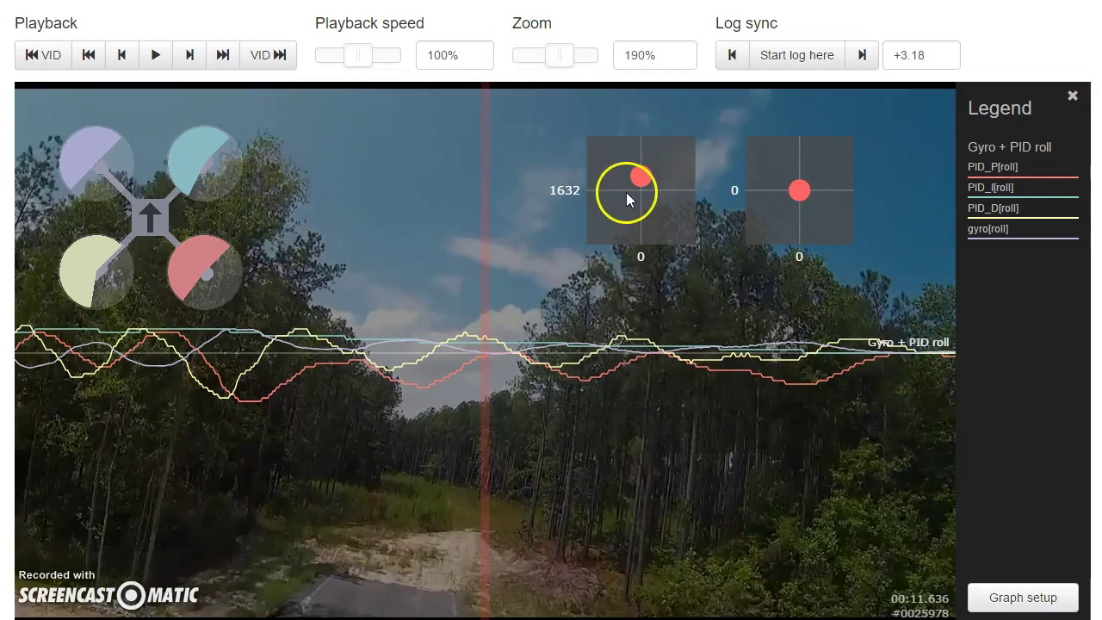
drag(555, 46, 543, 72)
drag(638, 411, 338, 411)
mouse_move(560, 413)
mouse_down()
mouse_move(329, 408)
mouse_move(468, 396)
mouse_up()
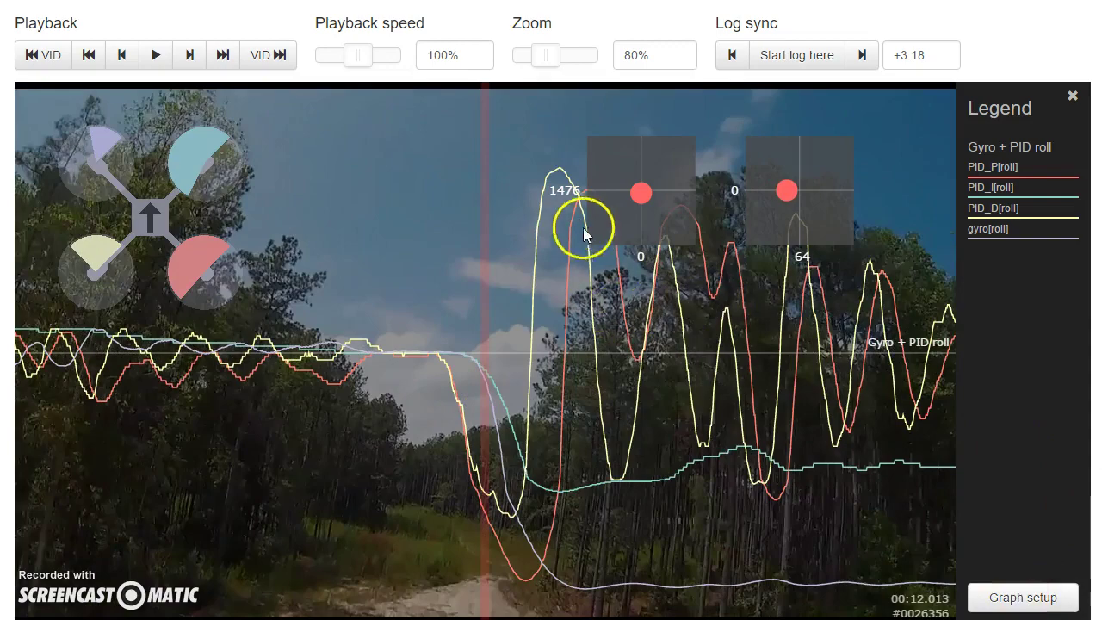
drag(593, 372, 504, 375)
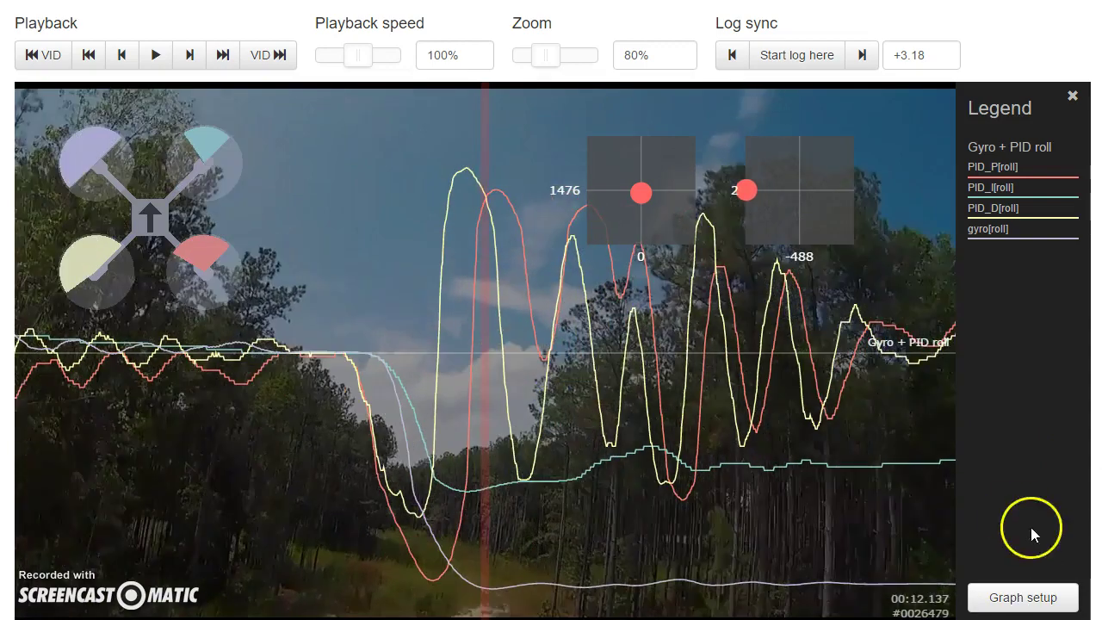
Remove the PID_I[roll] and PID_D[roll] fields from the Gyro + PID roll graph and save the graph setup.
click(1018, 594)
click(555, 146)
click(555, 146)
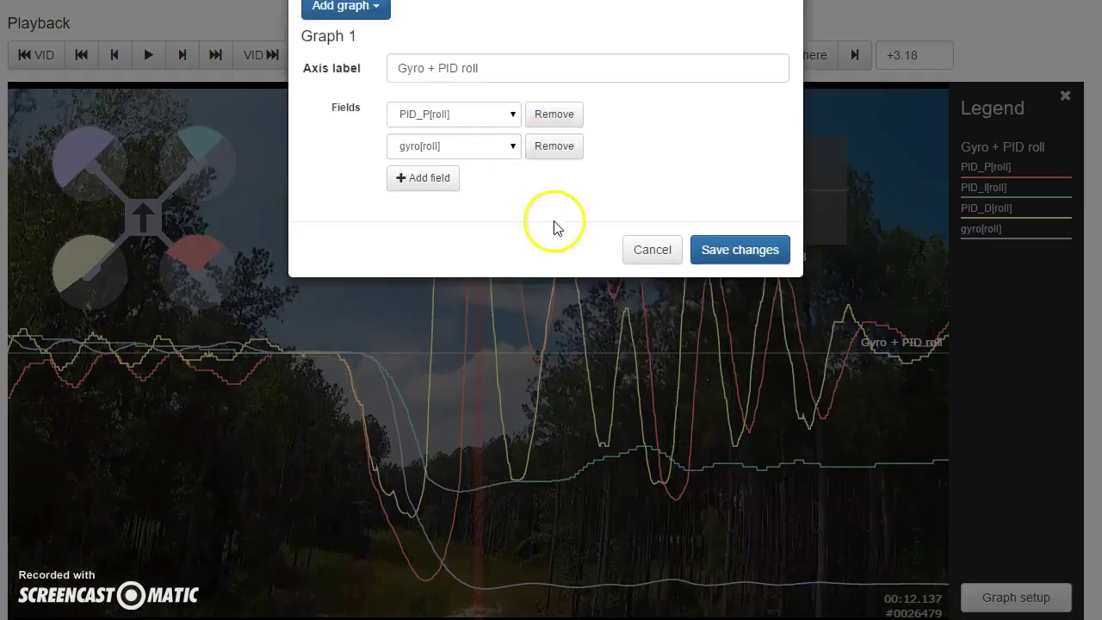
click(737, 249)
Compare the PID_P[roll] and gyro[roll] traces through the flip between about 11.95 and 12.15 seconds.
drag(741, 378, 810, 360)
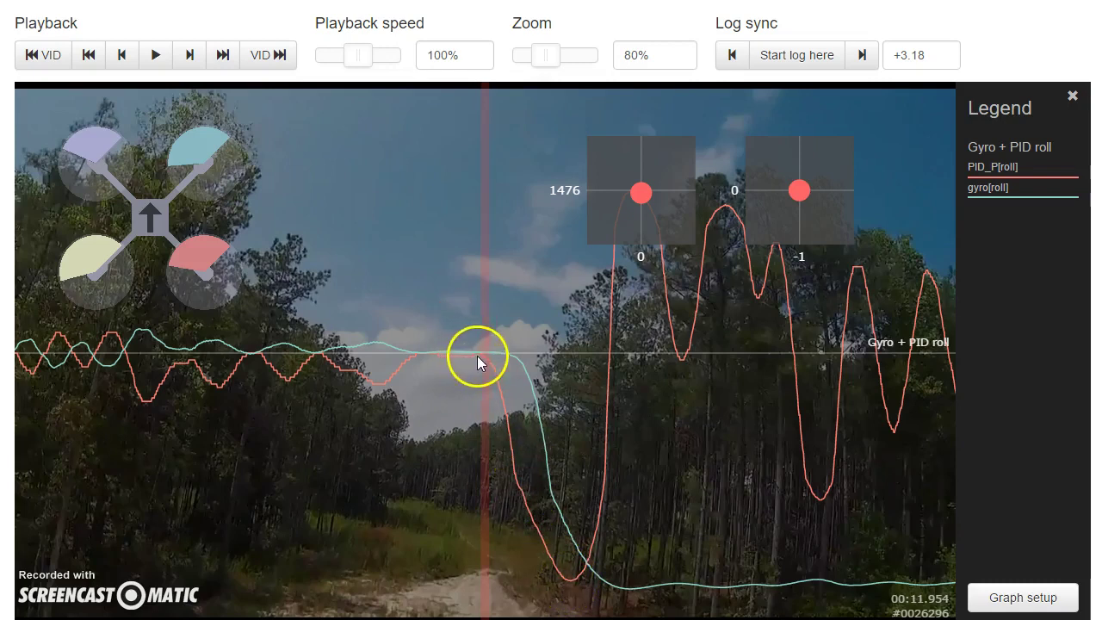
drag(659, 528, 589, 528)
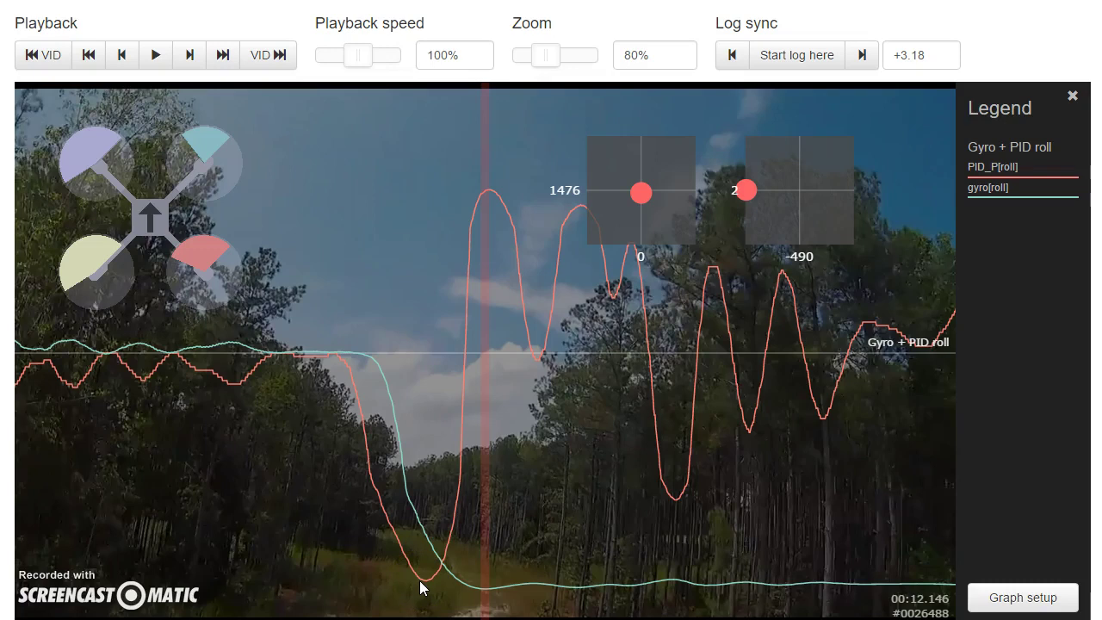
Examine the PID_P[roll] and gyro[roll] traces through the rest of the flip, from about 12.15 to 13.2 seconds.
click(335, 337)
drag(491, 193, 375, 191)
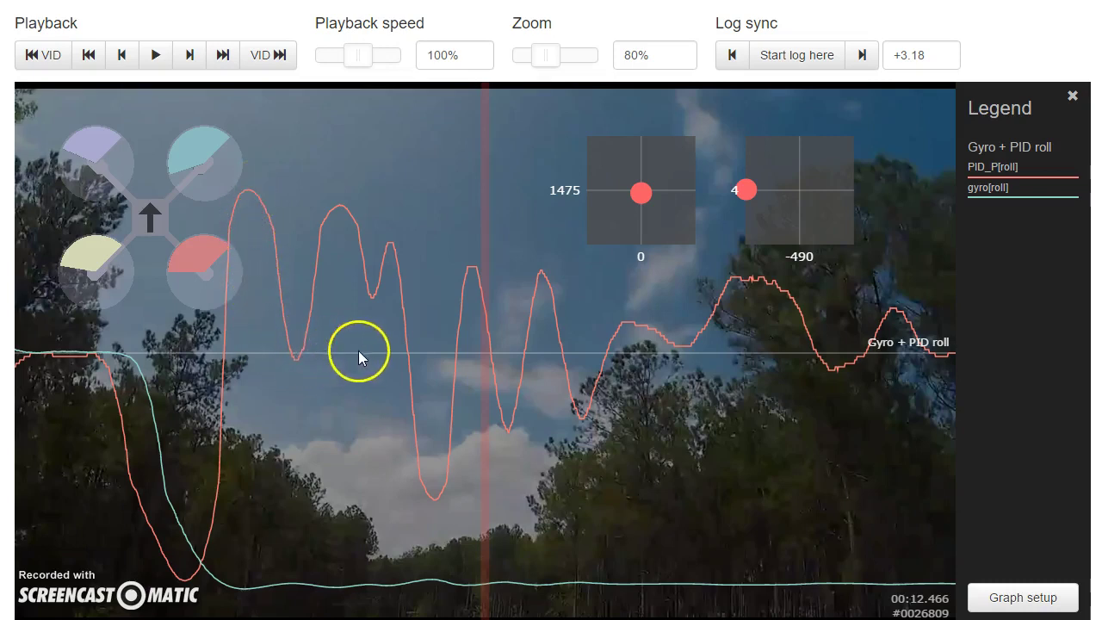
drag(652, 345, 446, 358)
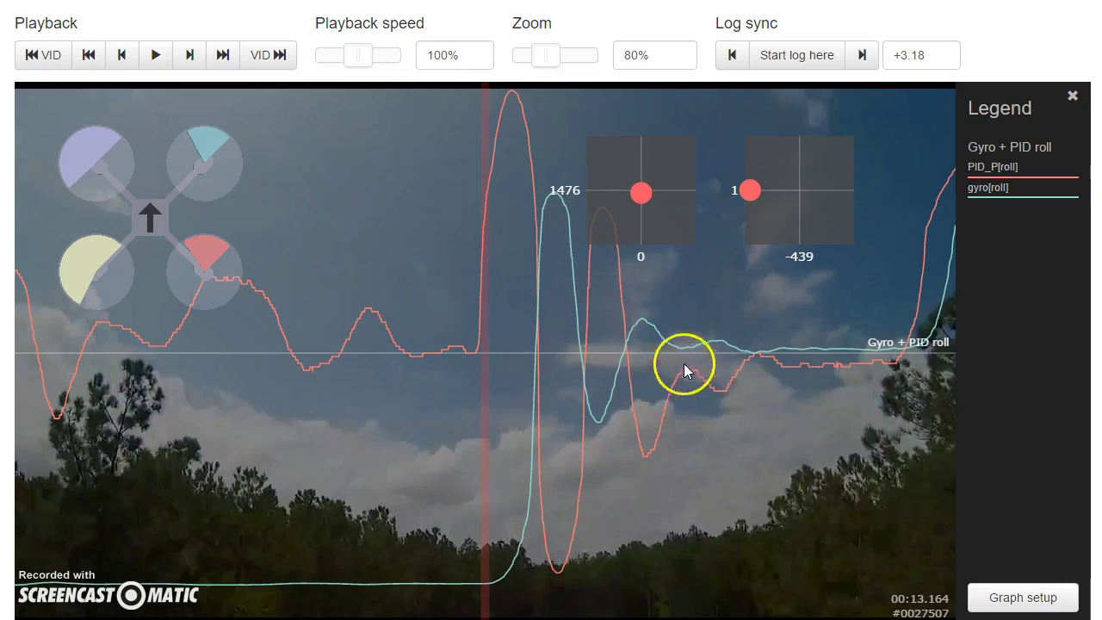
drag(662, 357, 708, 387)
Set the graph zoom to 50% and move playback to about 12.5 seconds, with the whole roll flip in view.
click(541, 57)
drag(542, 57, 531, 57)
drag(540, 465, 551, 452)
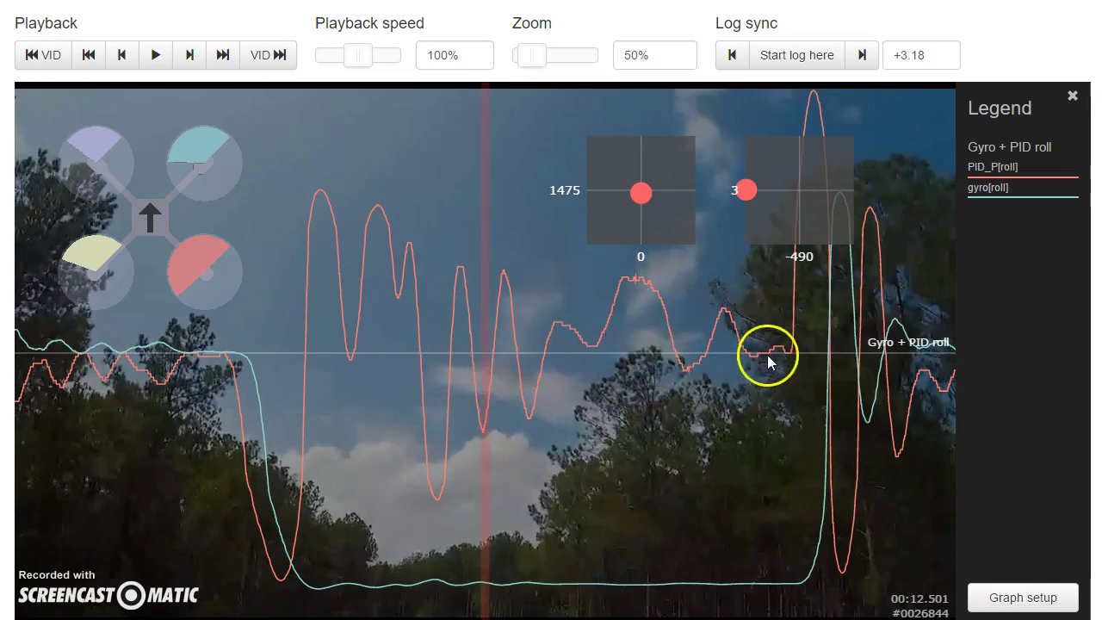
click(548, 350)
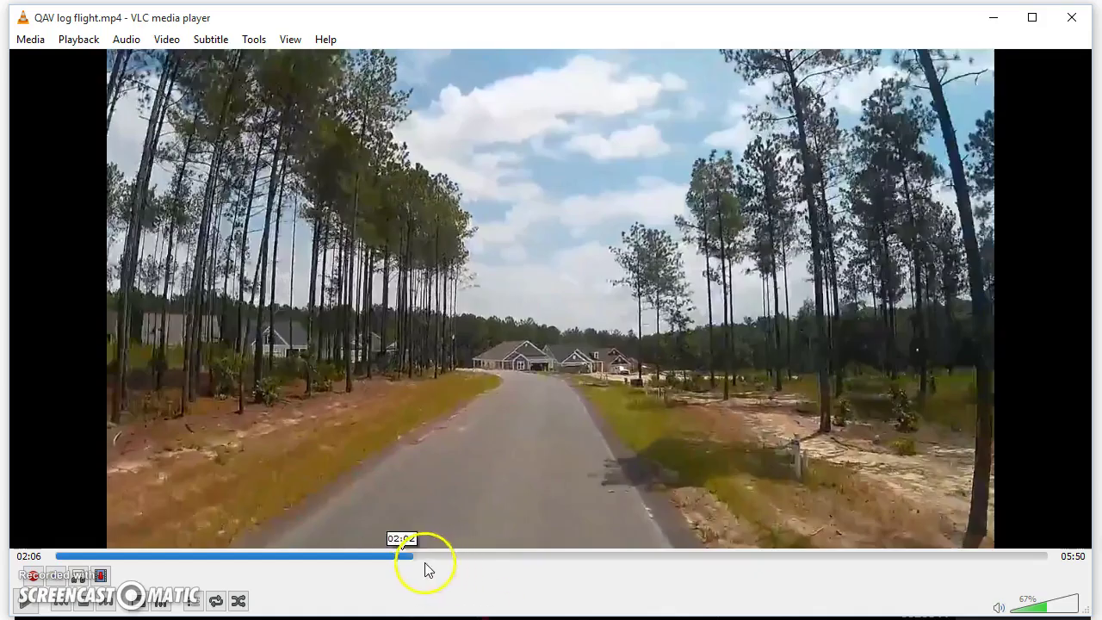
In VLC, play QAV log flight.mp4 from about 2:01 and pause it at 2:10.
click(398, 558)
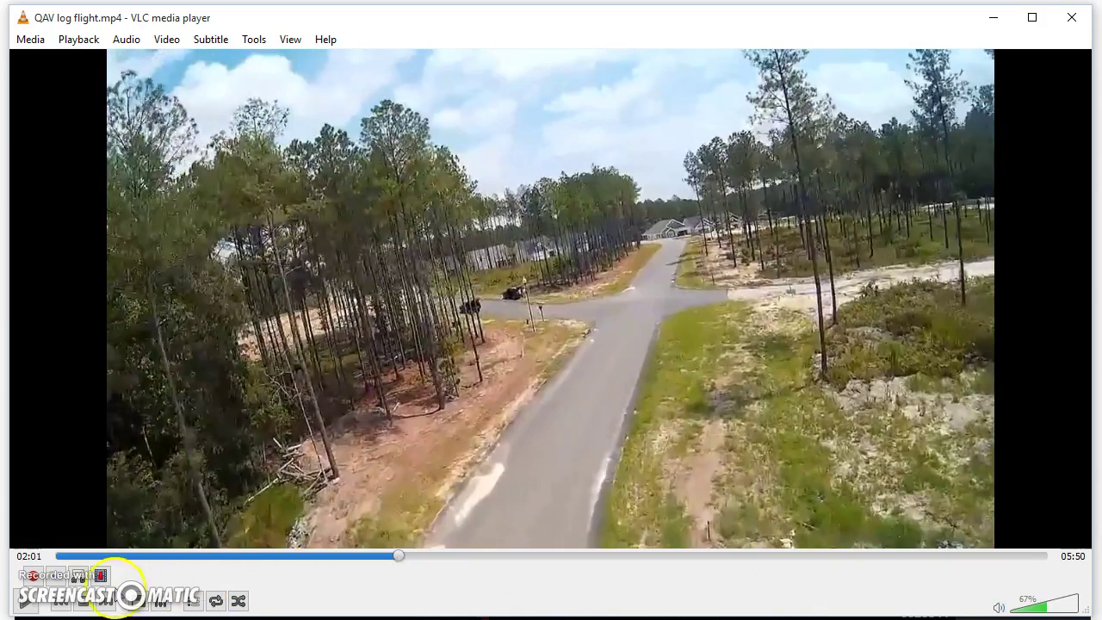
click(26, 604)
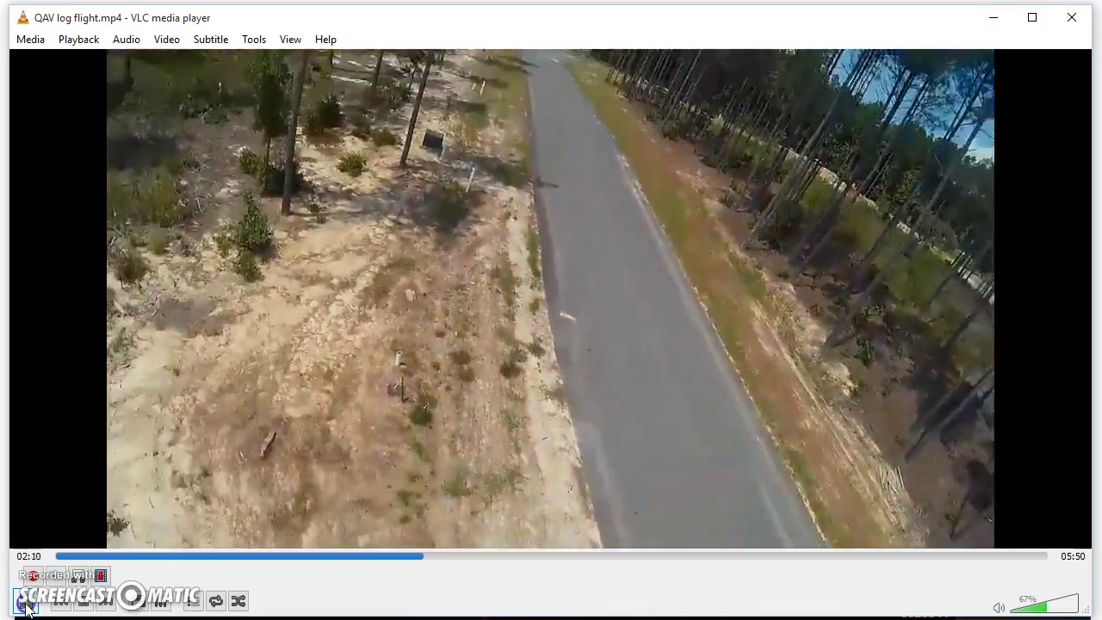
click(25, 602)
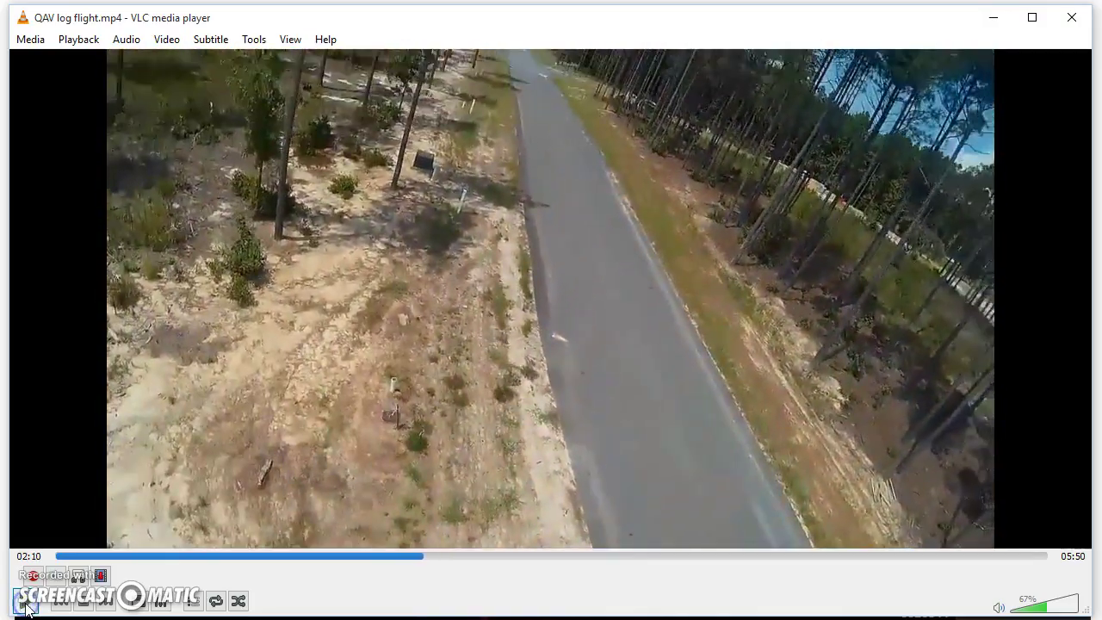
Replay the flight video from just after 2:02, pausing around 2:10 to inspect the craft's motion.
click(407, 561)
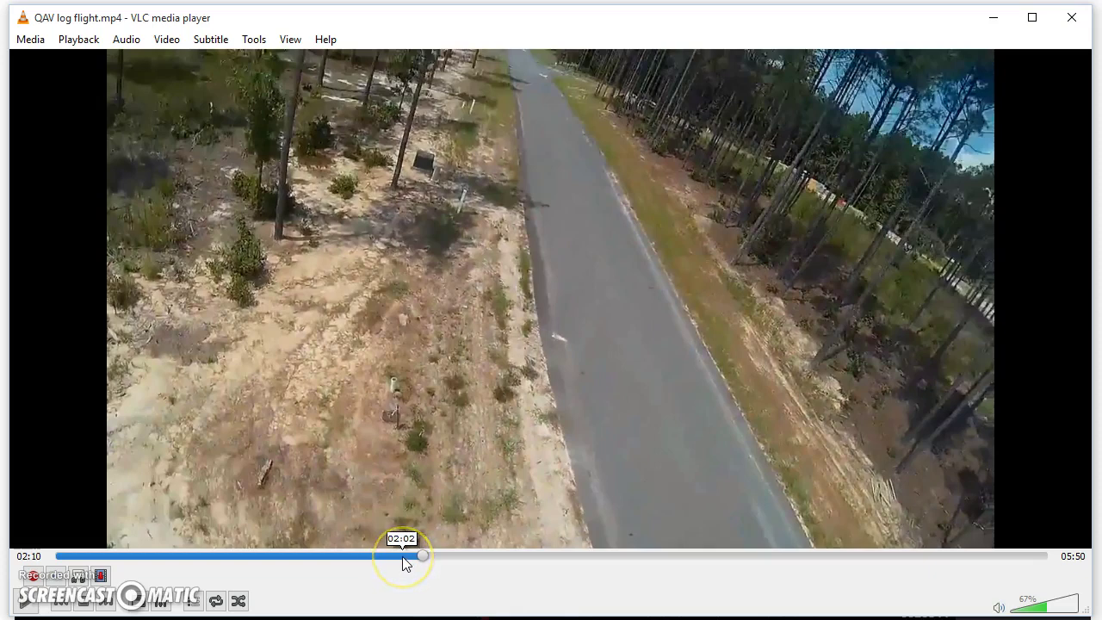
click(406, 561)
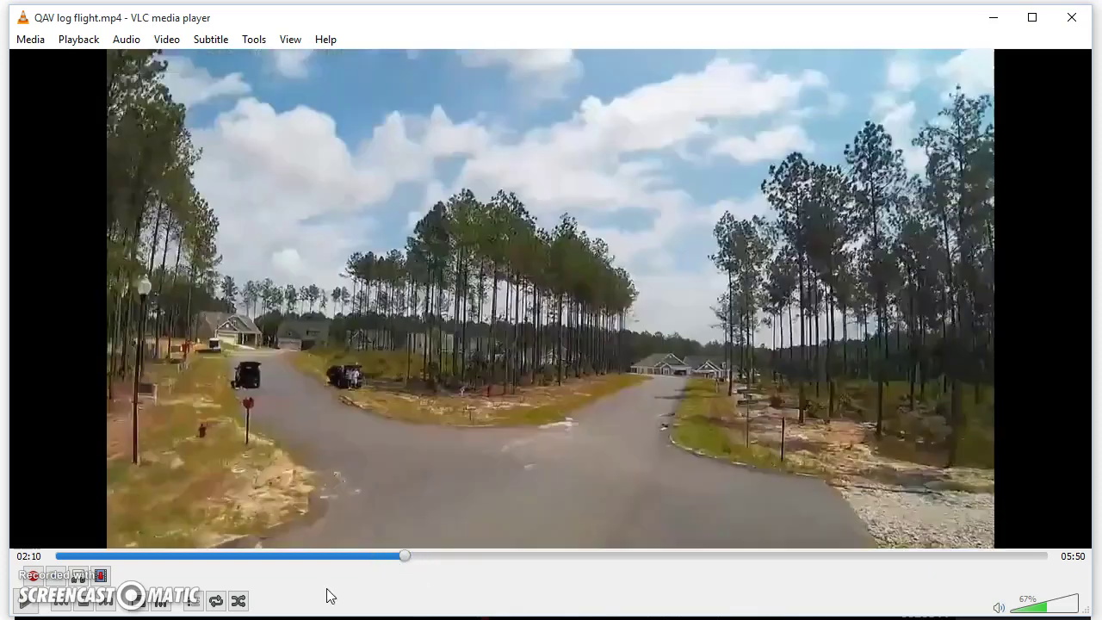
click(29, 604)
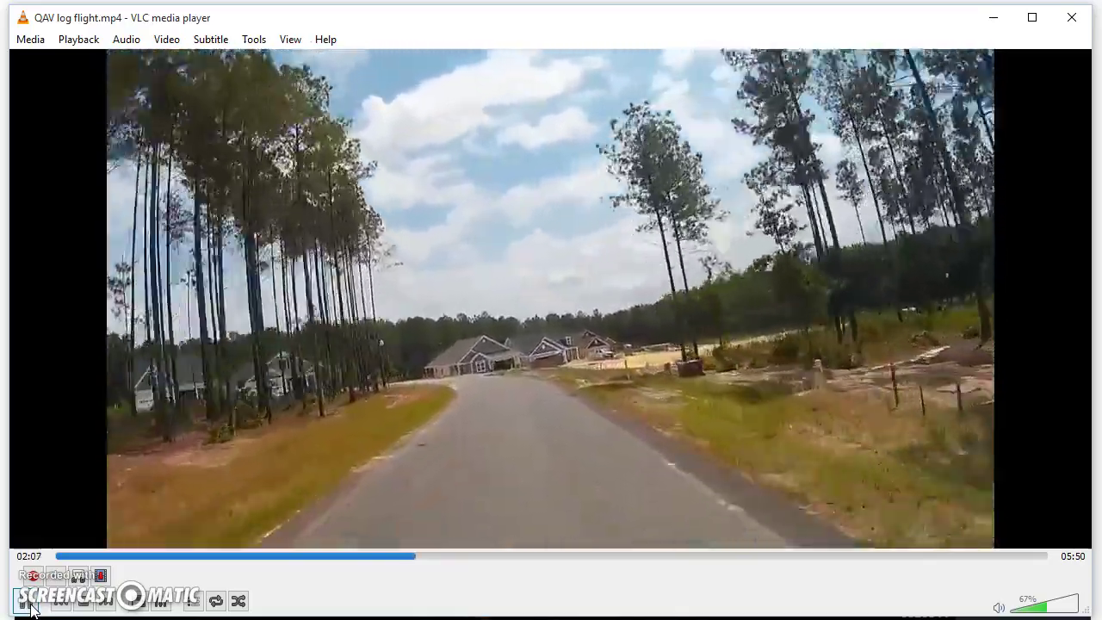
click(28, 604)
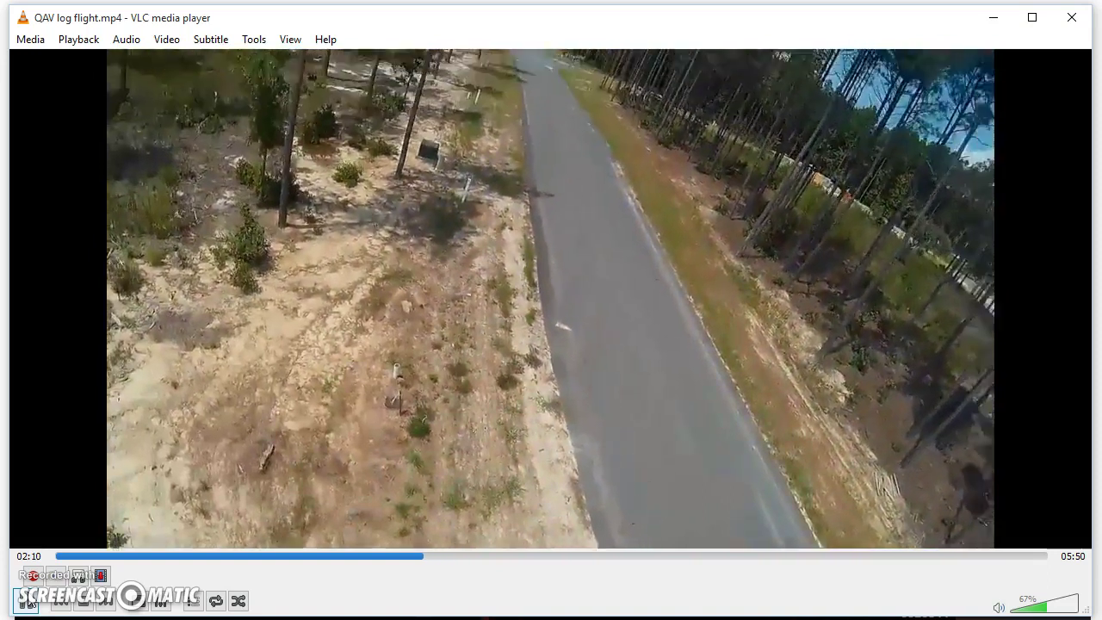
click(29, 604)
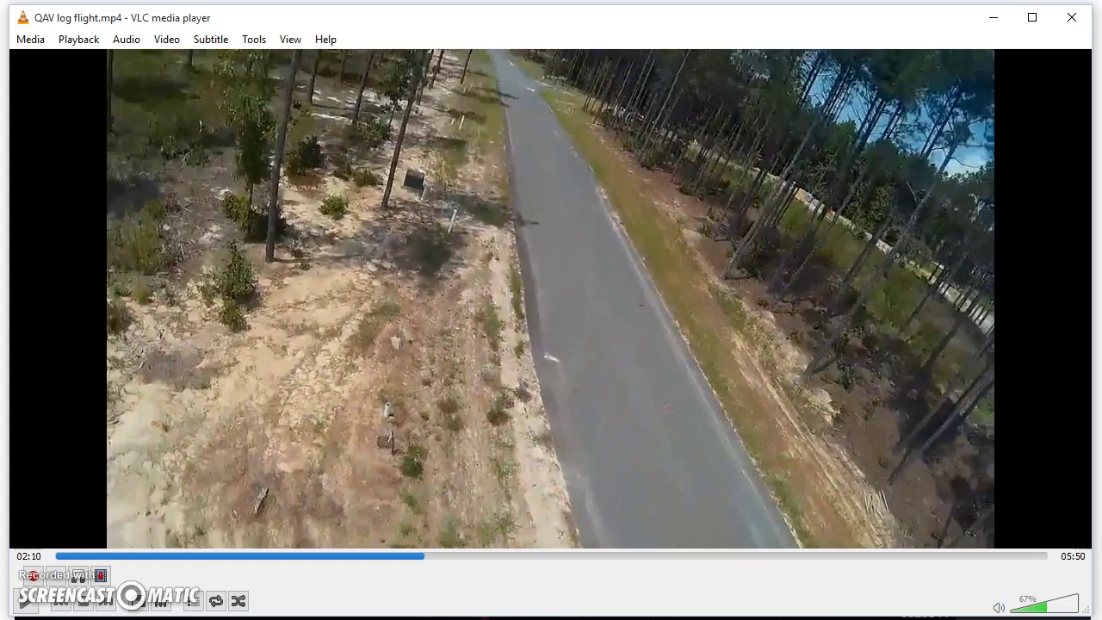
Return to the Blackbox log and scan the PID_P[roll] and gyro[roll] traces from about 12.5 to 23.5 seconds.
click(215, 467)
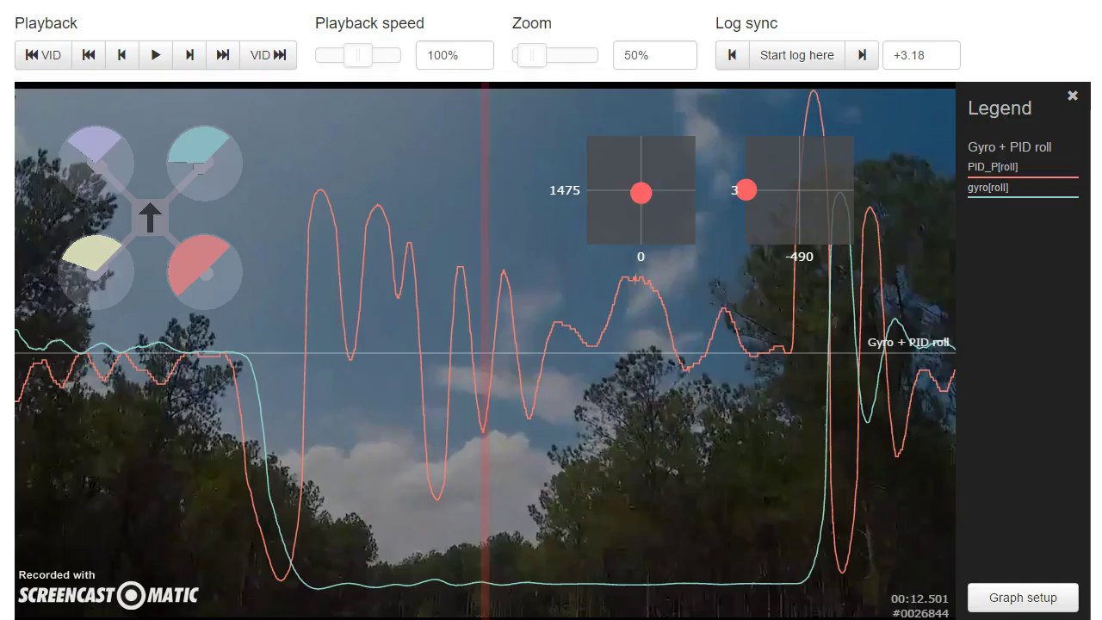
click(523, 546)
click(517, 499)
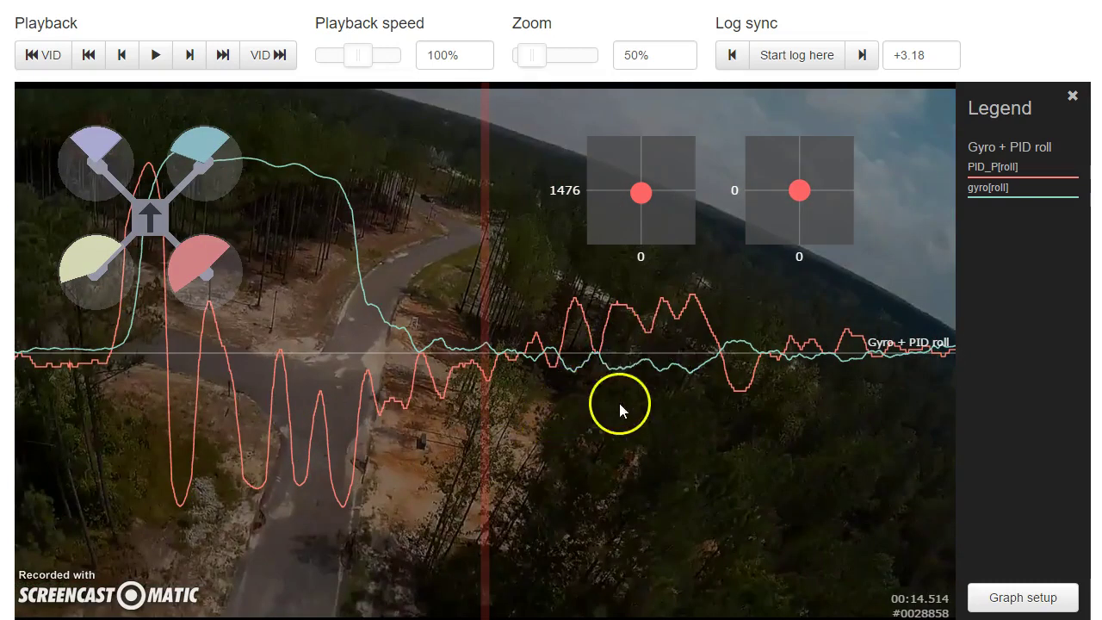
drag(664, 434, 0, 442)
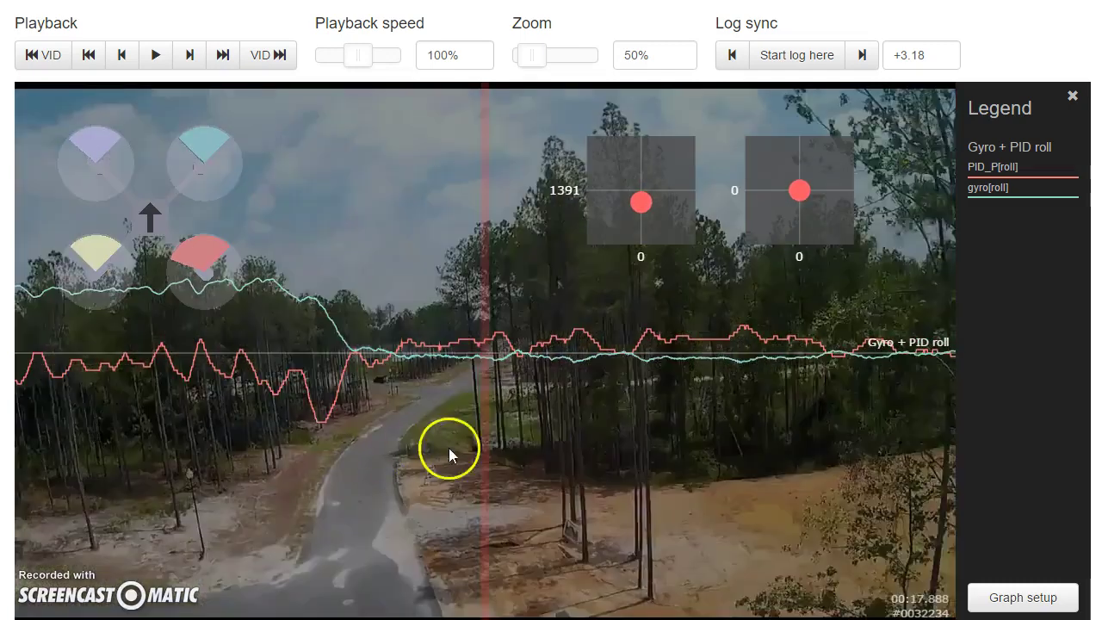
drag(449, 455, 265, 434)
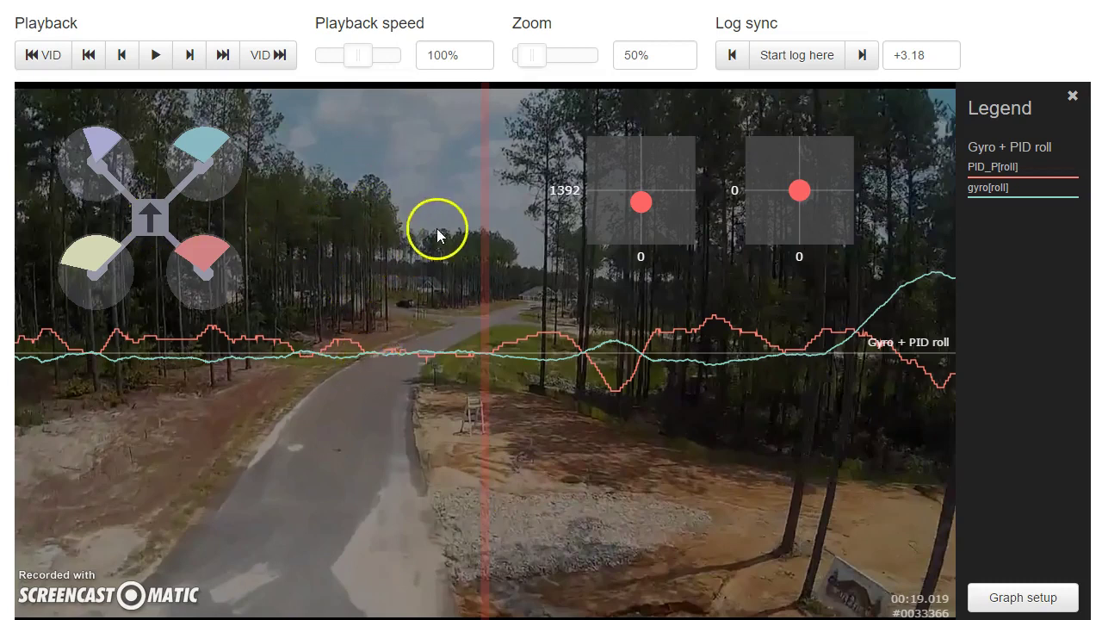
drag(831, 476, 337, 456)
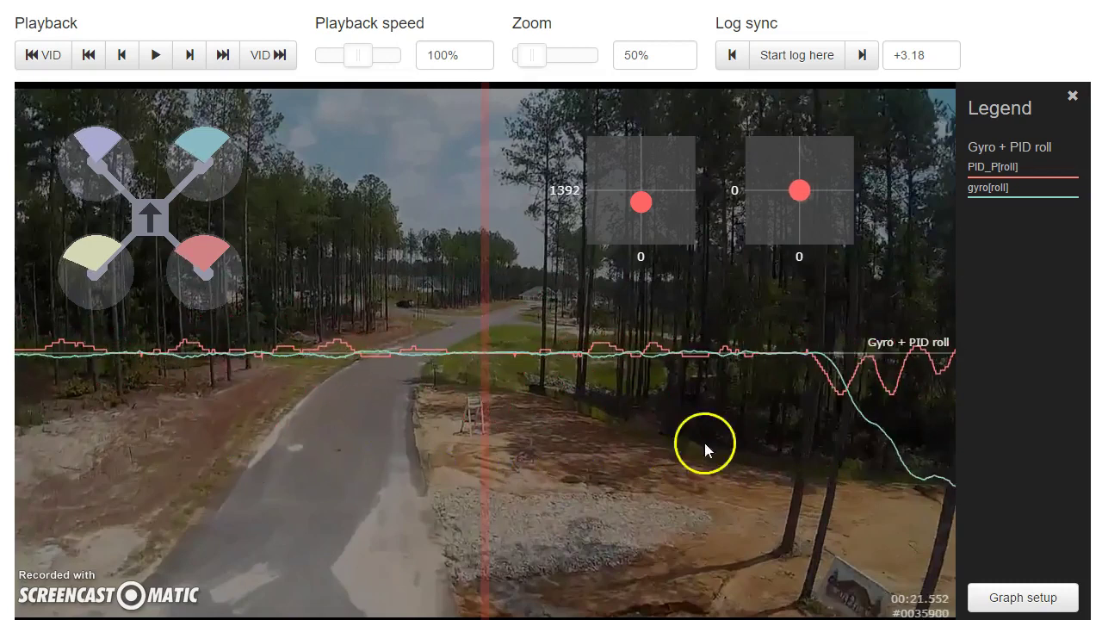
drag(708, 450, 284, 455)
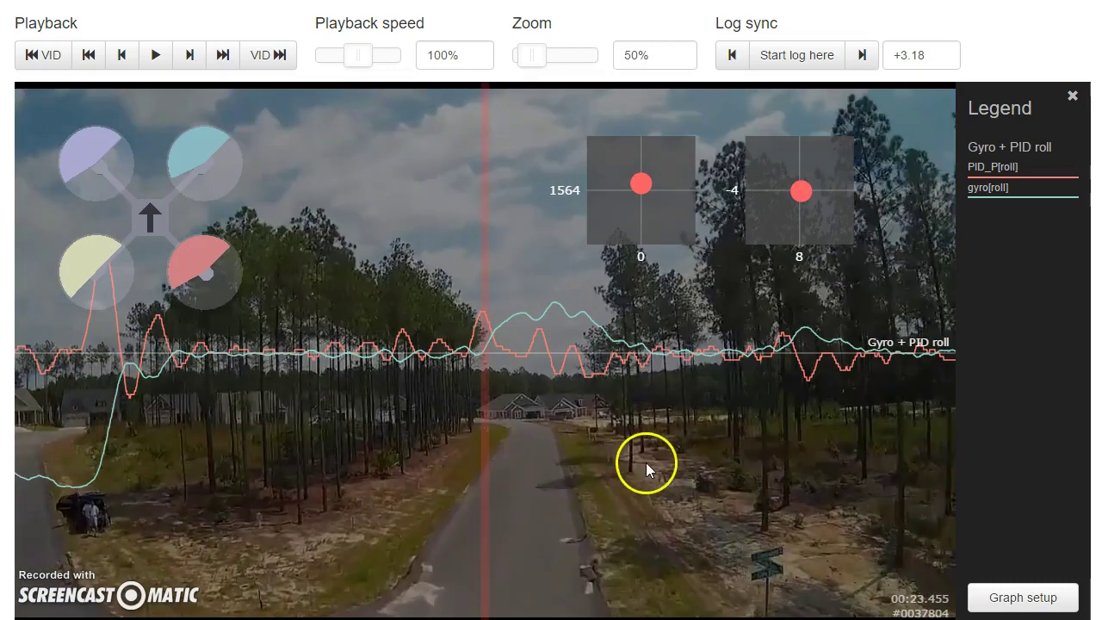
Continue scanning the roll traces and stop at the oscillation just before about 32.7 seconds.
drag(626, 462, 484, 457)
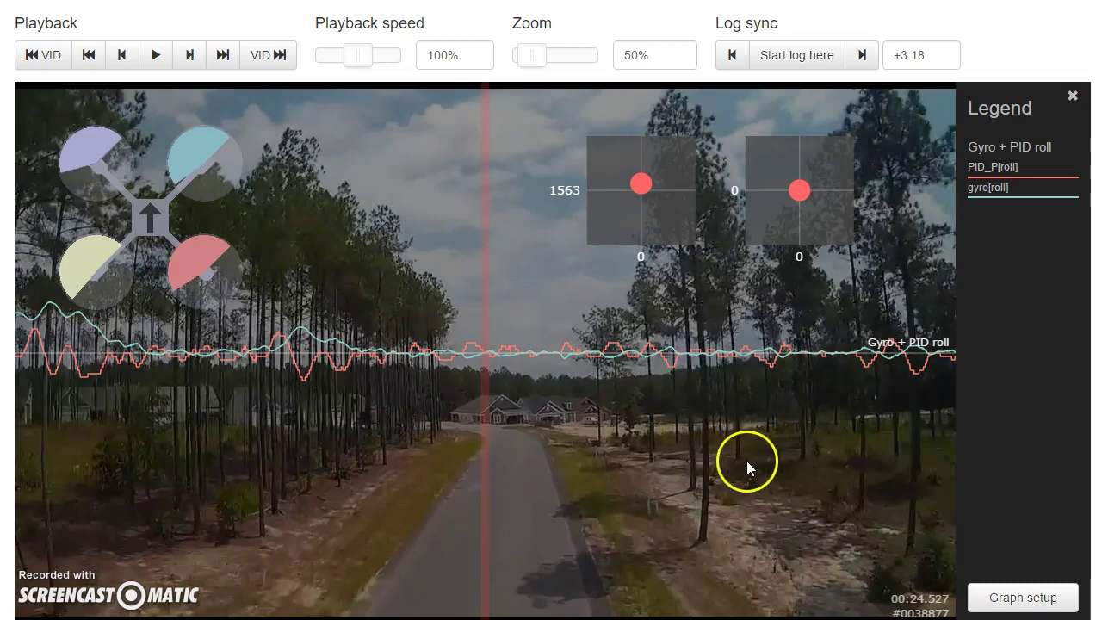
drag(746, 459, 12, 514)
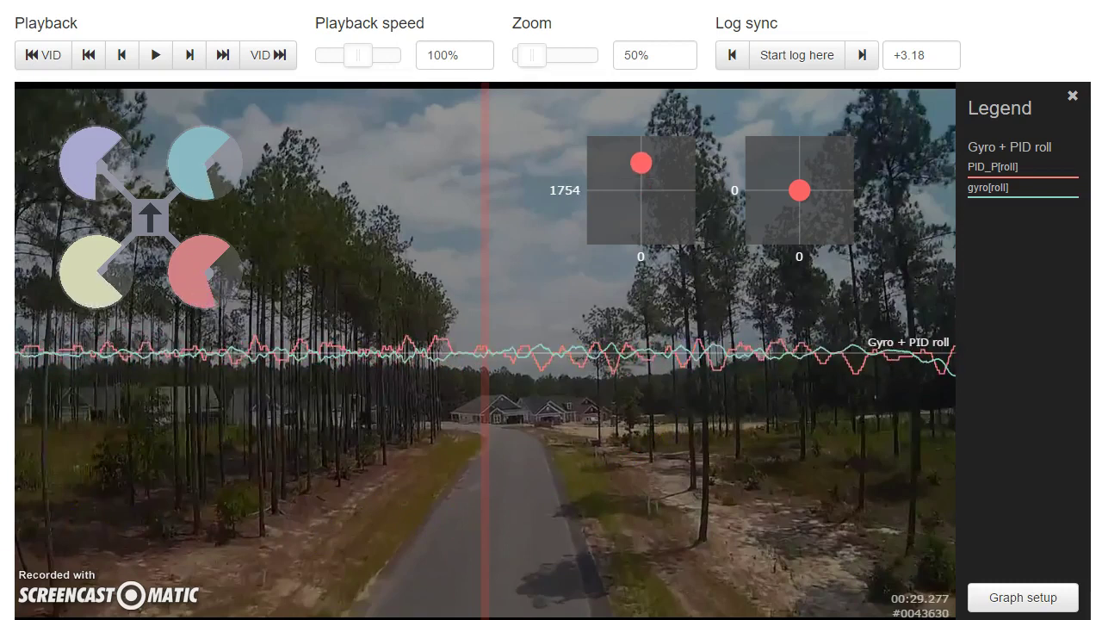
drag(671, 467, 12, 447)
drag(731, 460, 995, 467)
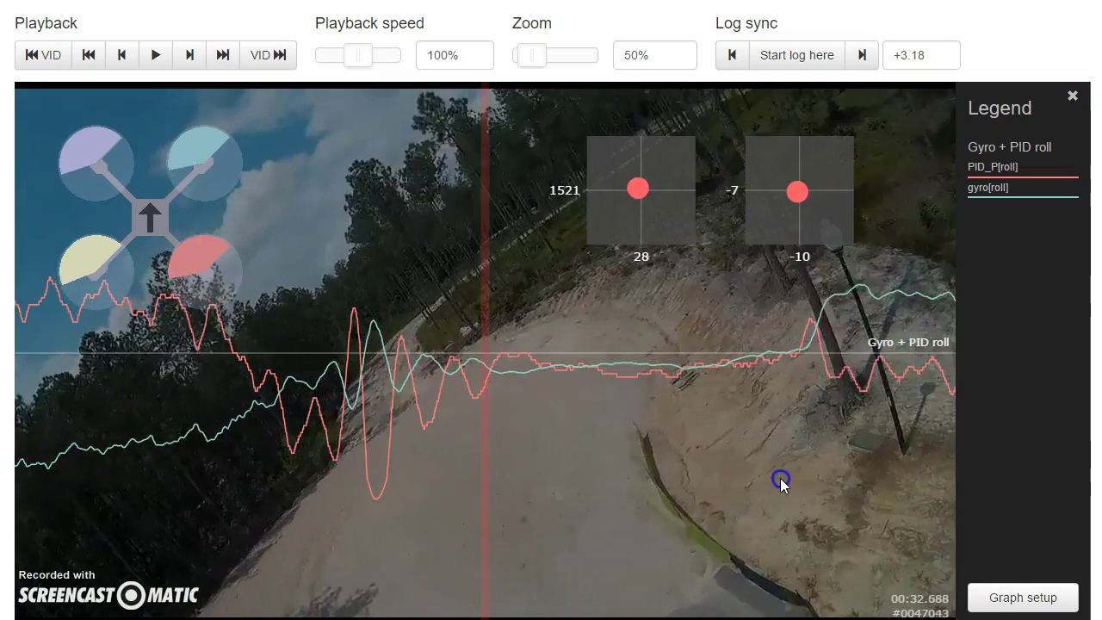
click(485, 364)
Add the rcCommand[roll] field to the Gyro + PID roll graph and save the graph setup.
click(979, 606)
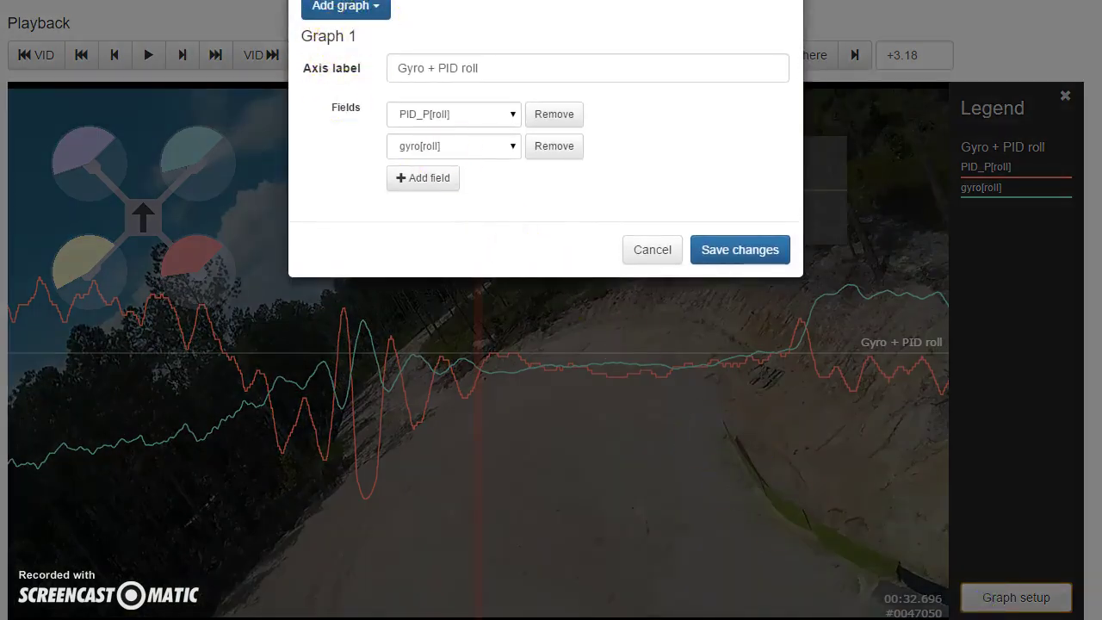
click(422, 179)
click(427, 177)
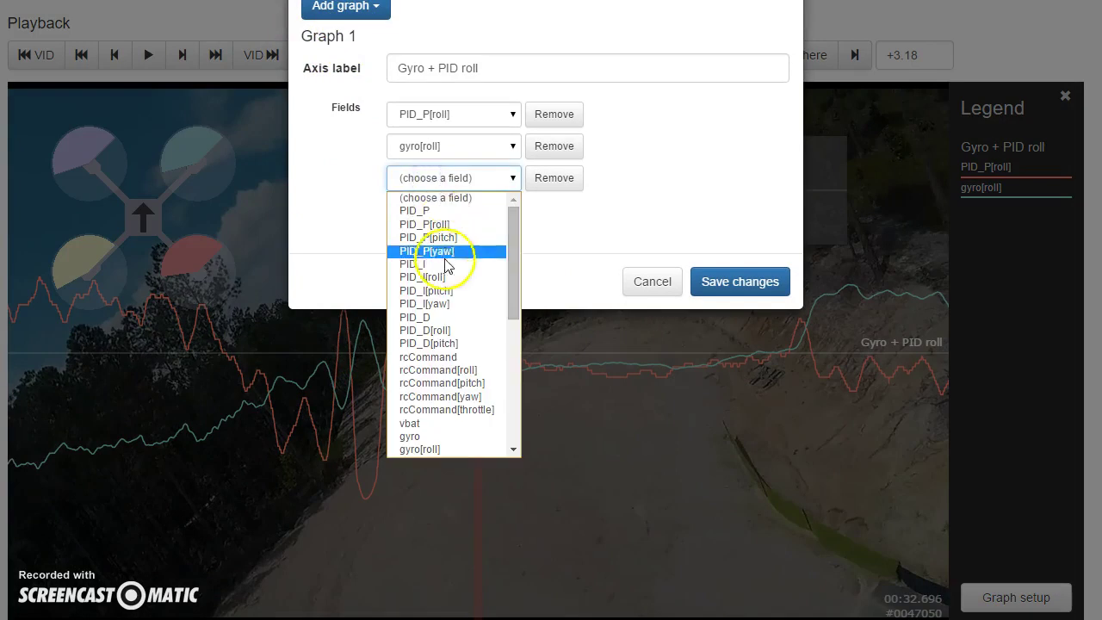
click(447, 370)
click(742, 289)
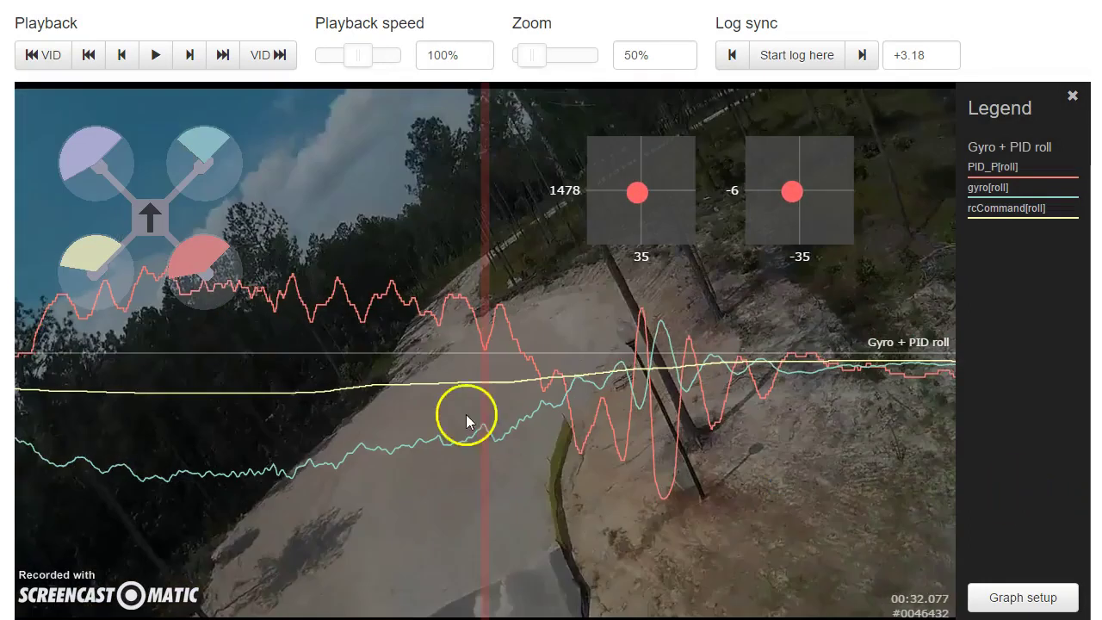
Compare rcCommand[roll] with the gyro and PID_P traces from about 32.1 to 33.6 seconds, and move playback on to about 1:46.
drag(614, 399, 528, 371)
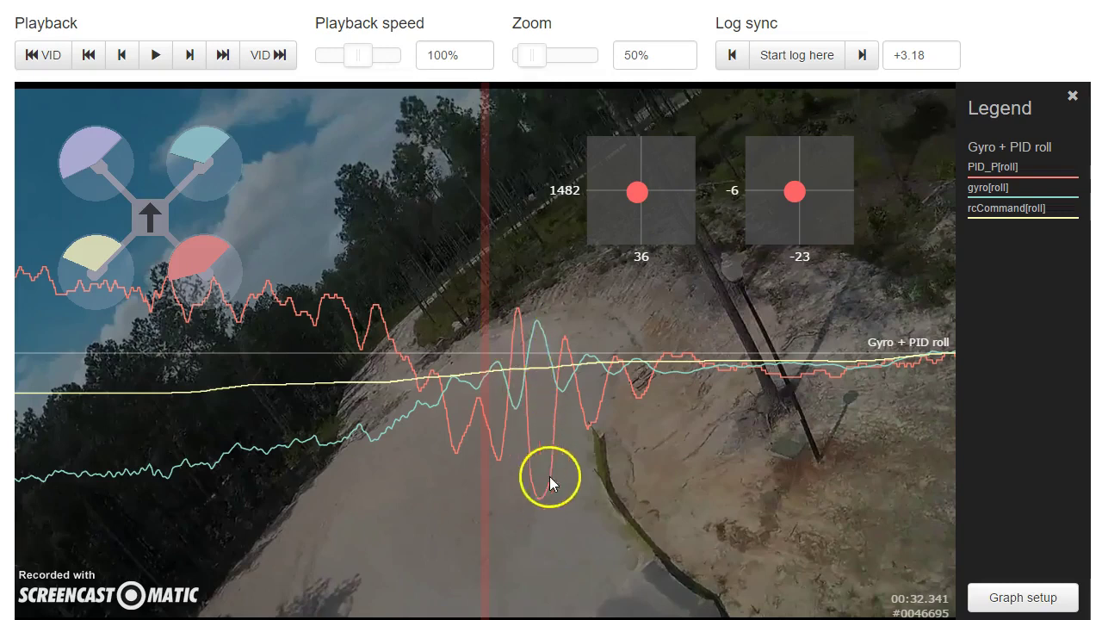
drag(689, 456, 550, 484)
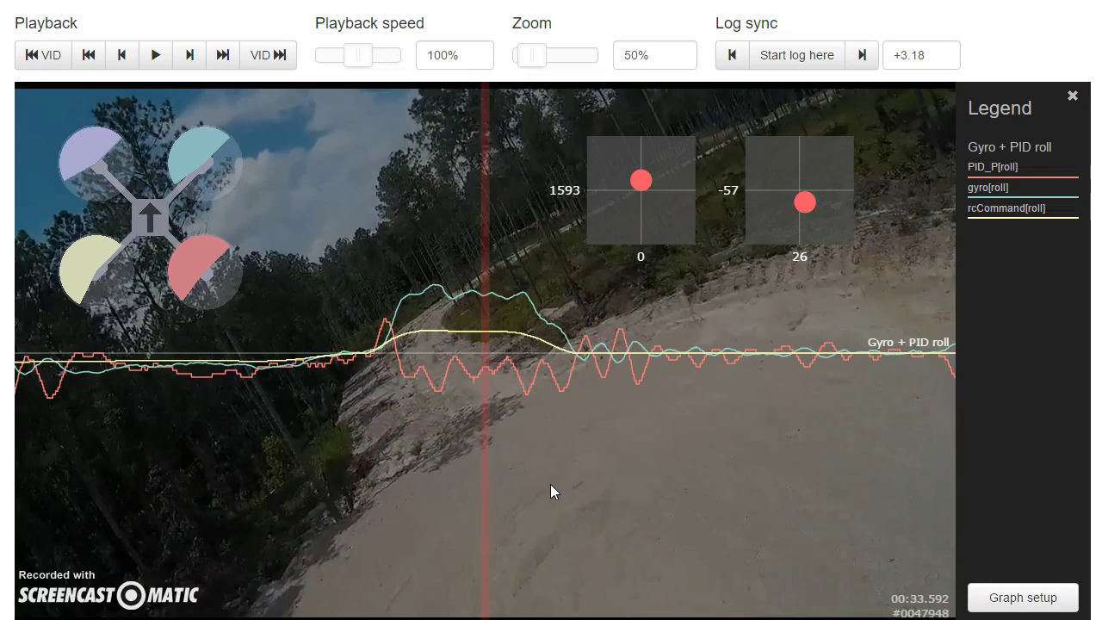
drag(762, 457, 129, 435)
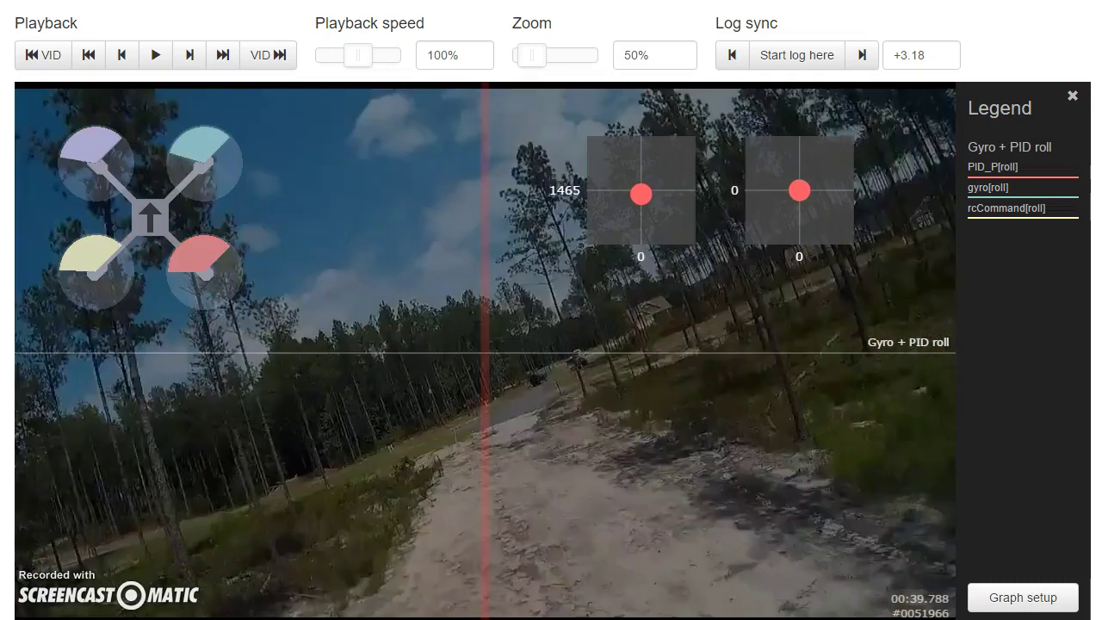
drag(450, 467, 282, 539)
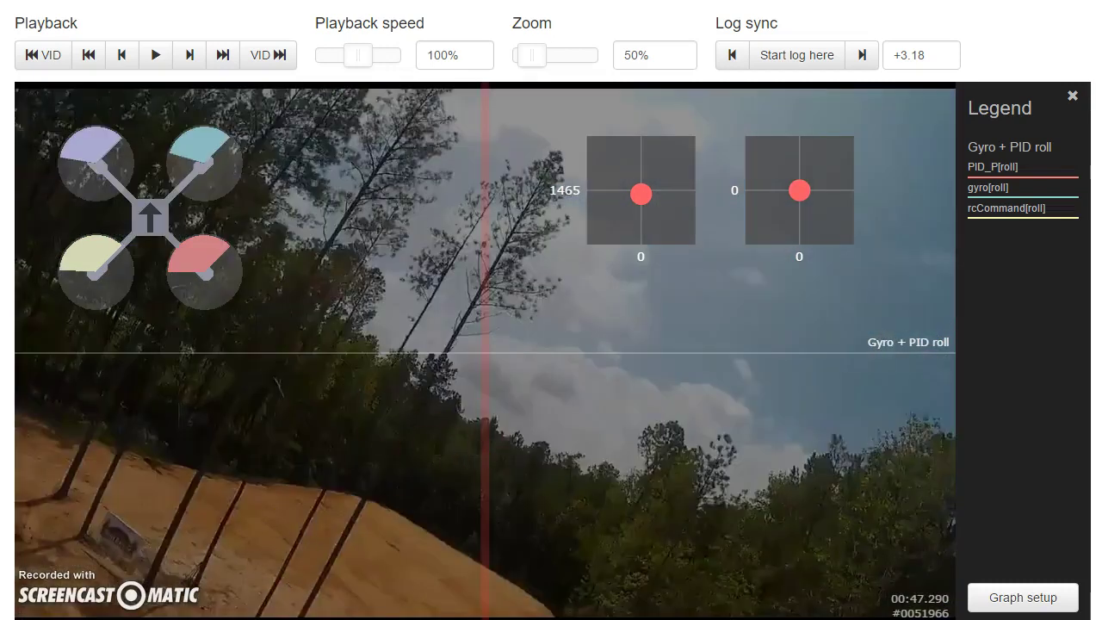
click(486, 597)
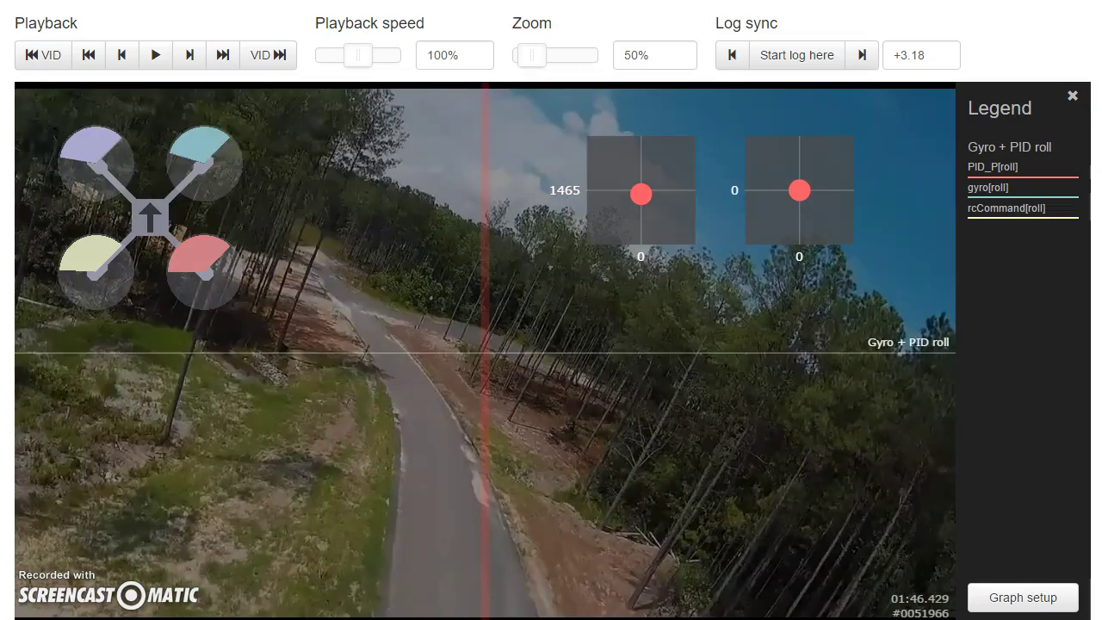